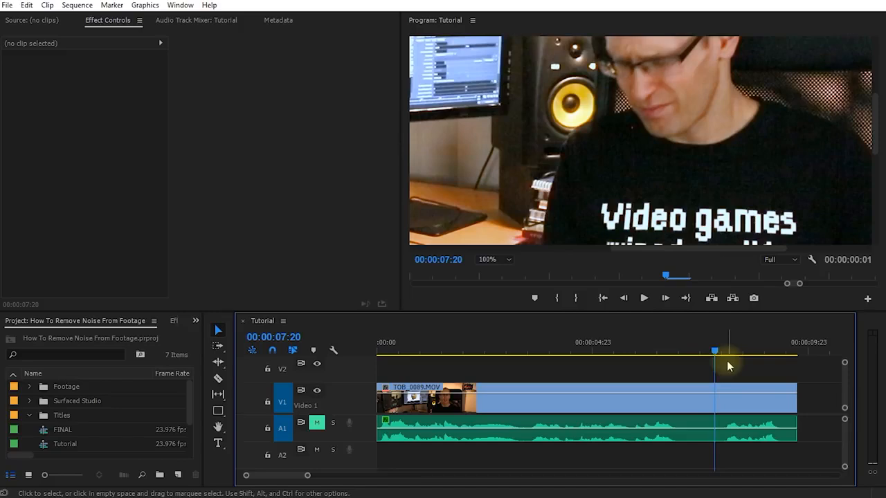
# Step: Fit the whole frame in the program preview, and set in and out points around the TOB_0089.MOV clip in the sequence
pyautogui.click(492, 260)
pyautogui.click(508, 272)
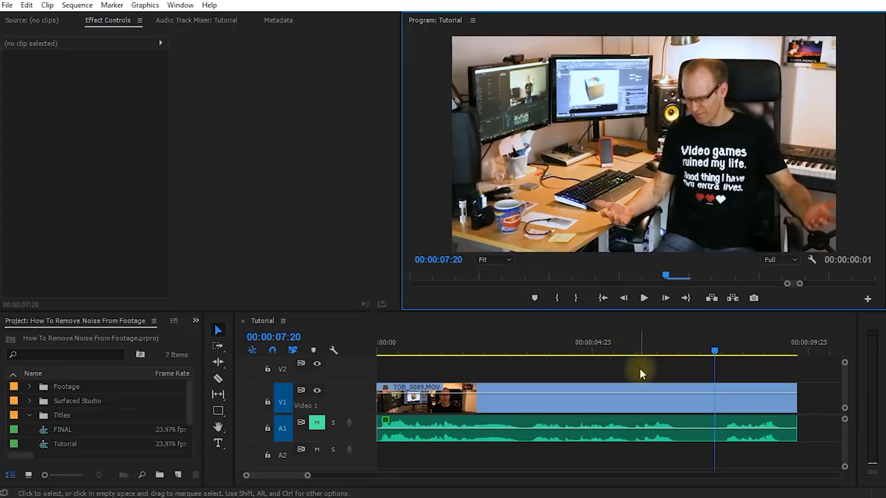
pyautogui.click(635, 405)
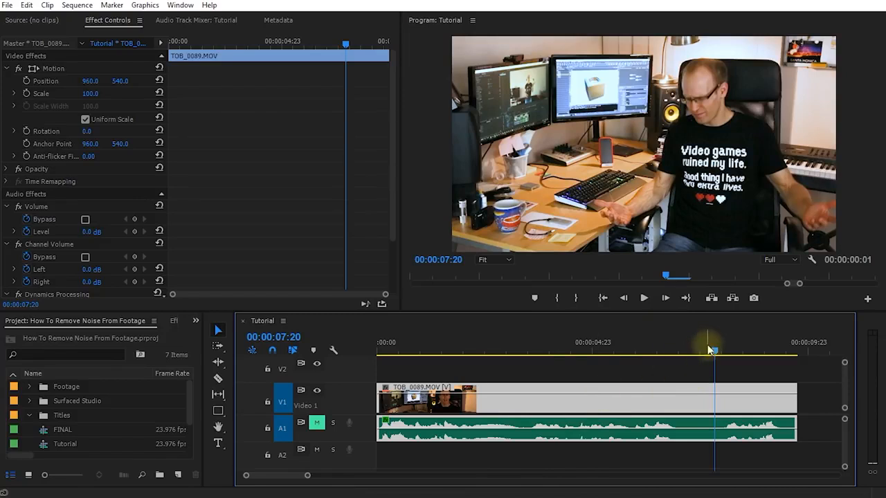
pyautogui.moveTo(708, 346); pyautogui.dragTo(382, 342)
pyautogui.press('i')
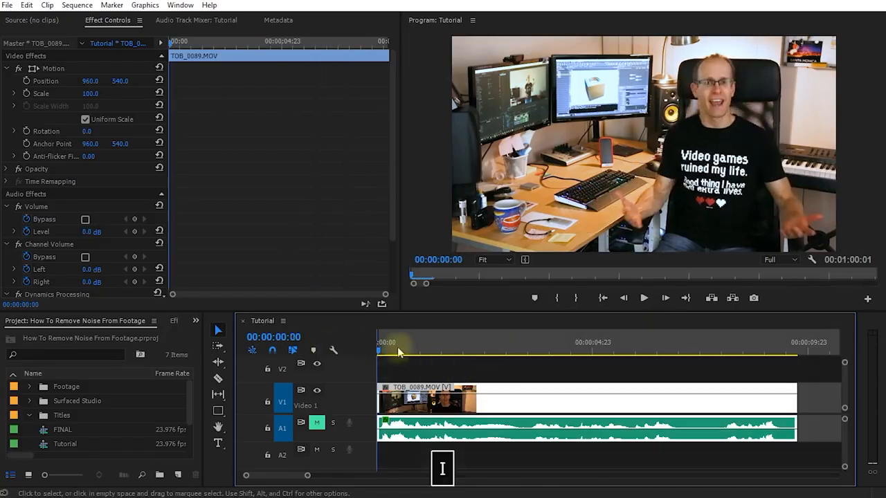
pyautogui.moveTo(700, 351); pyautogui.dragTo(724, 351)
pyautogui.press('o')
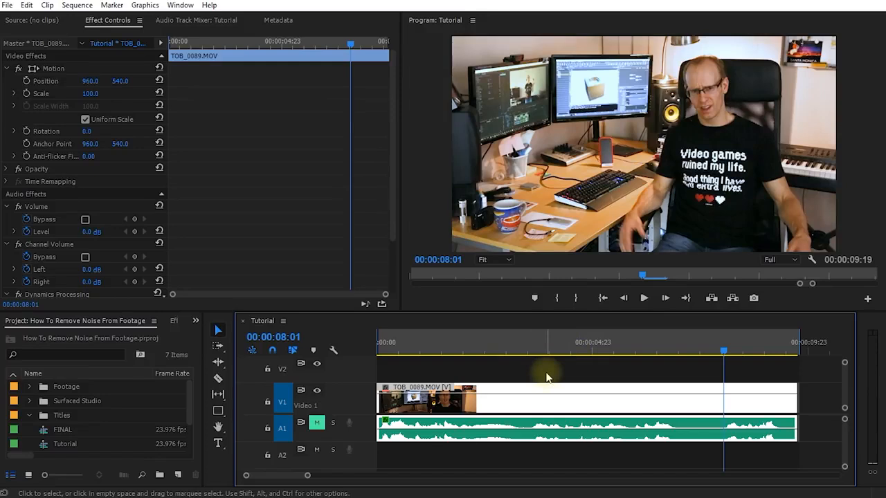
# Step: Open the export settings for the sequence and name the output file Grainy Footage
pyautogui.hotkey('ctrl', 'm')
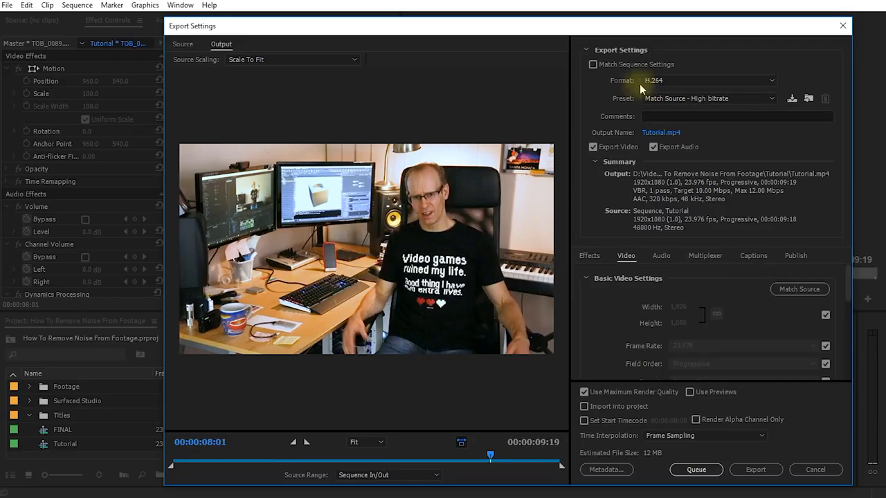
pyautogui.click(659, 131)
pyautogui.write('Grainy ')
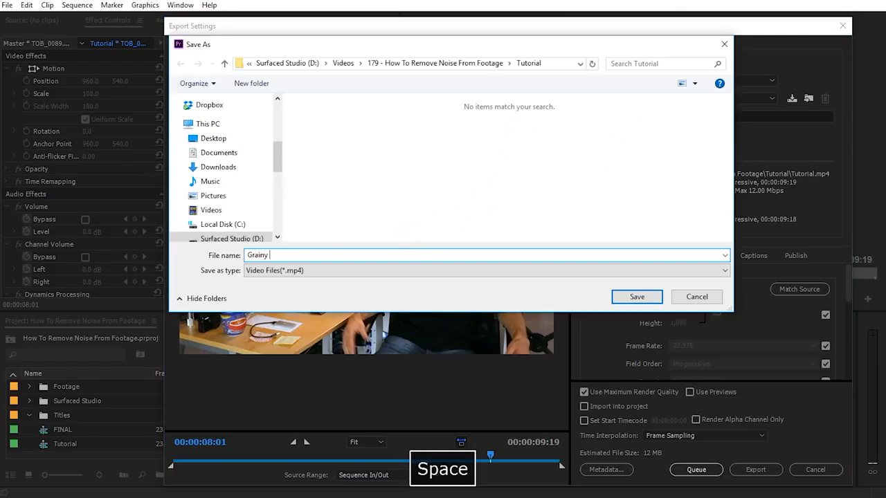
pyautogui.write('Footage')
pyautogui.press('Return')
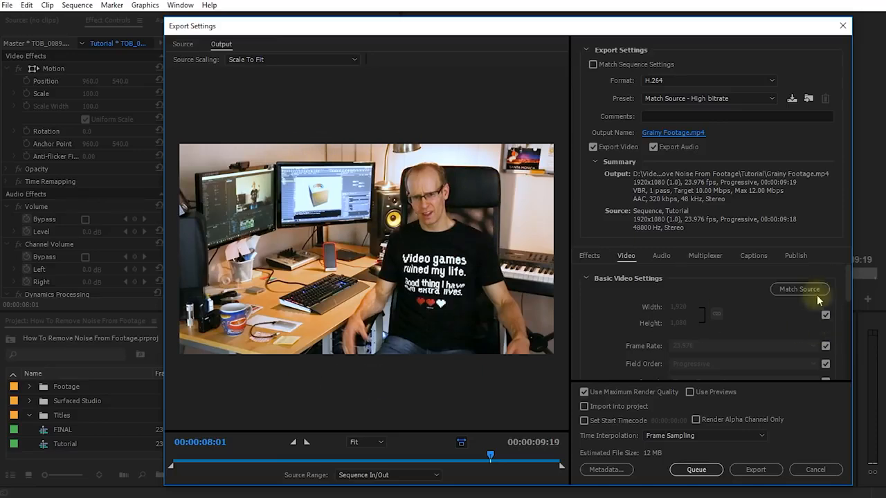
# Step: Set the target bitrate to 50 Mbps, keep maximum render quality enabled, and export the video
pyautogui.moveTo(849, 273); pyautogui.dragTo(839, 341)
pyautogui.moveTo(696, 311); pyautogui.dragTo(796, 312)
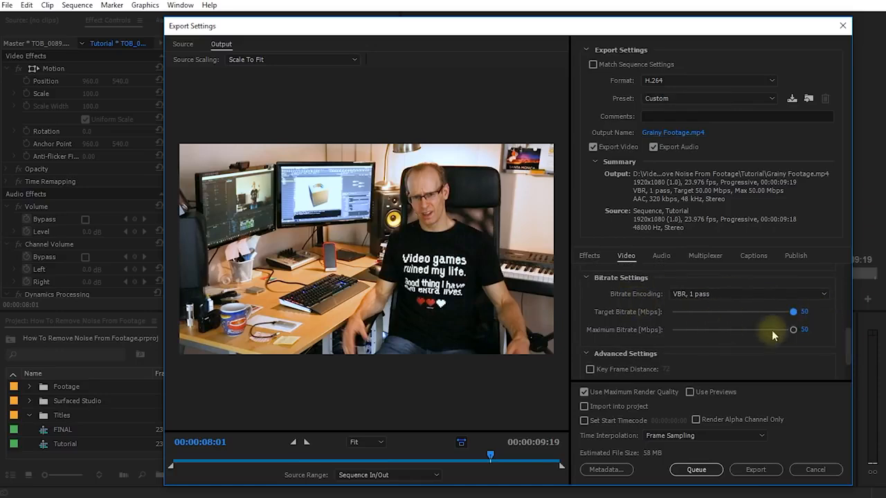
pyautogui.click(585, 393)
pyautogui.click(585, 393)
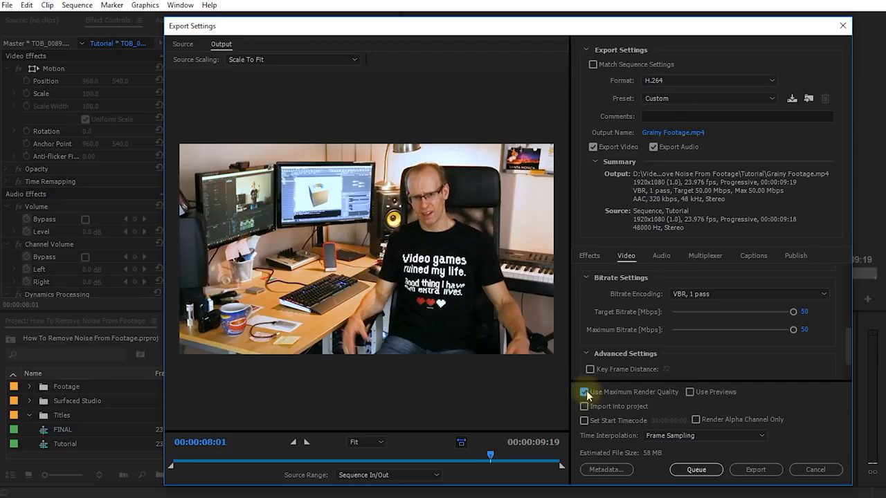
pyautogui.click(757, 470)
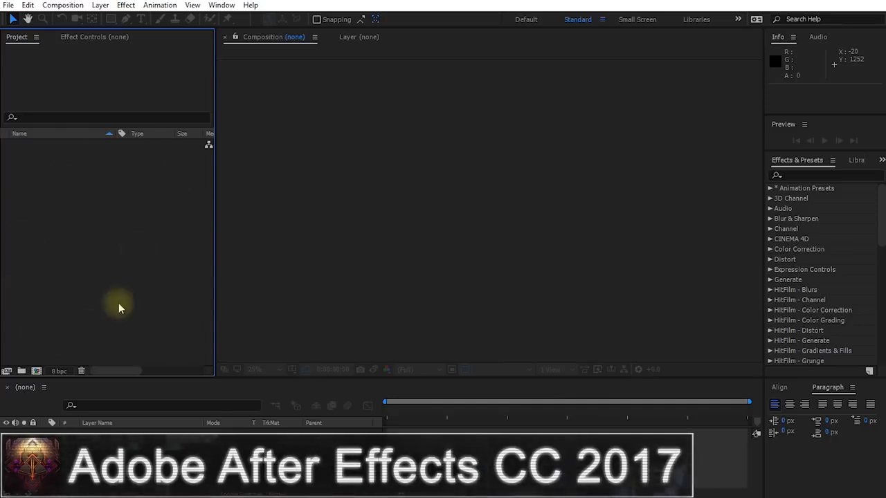
# Step: In After Effects, import Grainy Footage.mp4 and create a composition from it
pyautogui.doubleClick(74, 292)
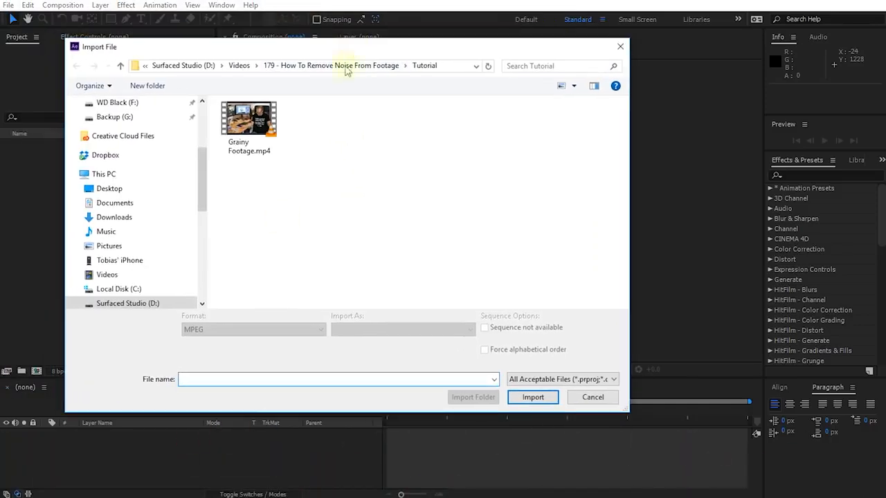
pyautogui.click(233, 131)
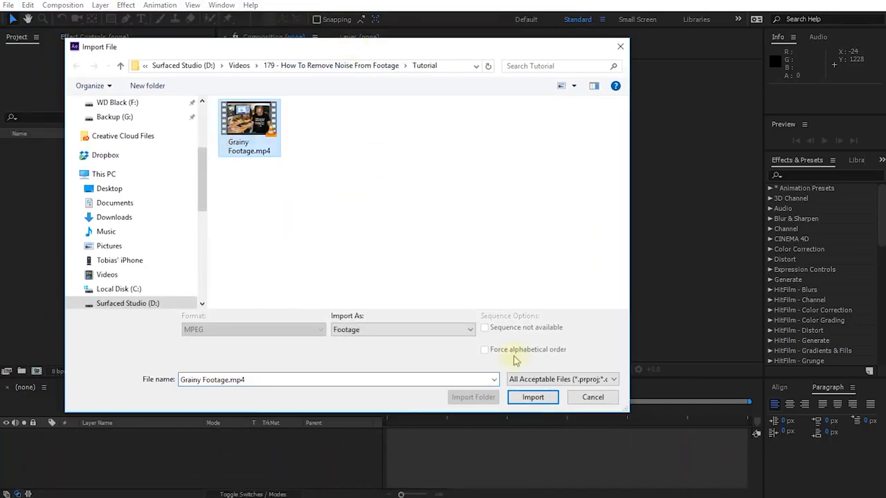
pyautogui.click(532, 397)
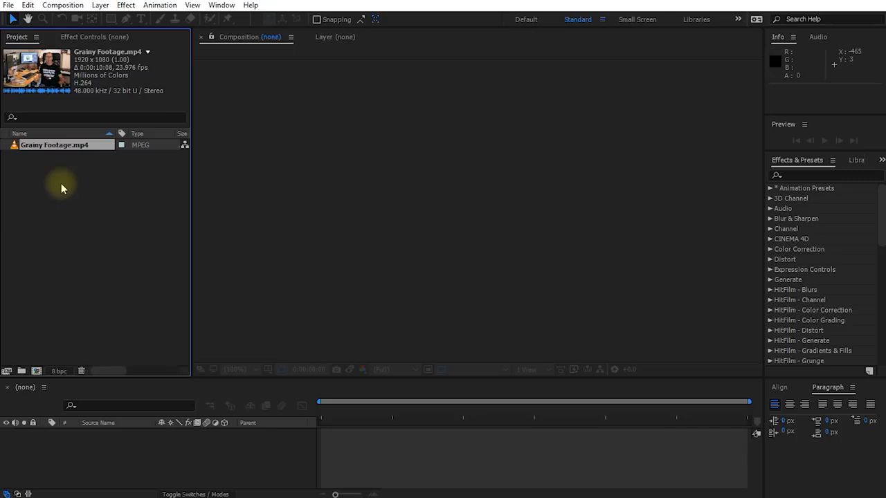
pyautogui.moveTo(39, 144); pyautogui.dragTo(37, 371)
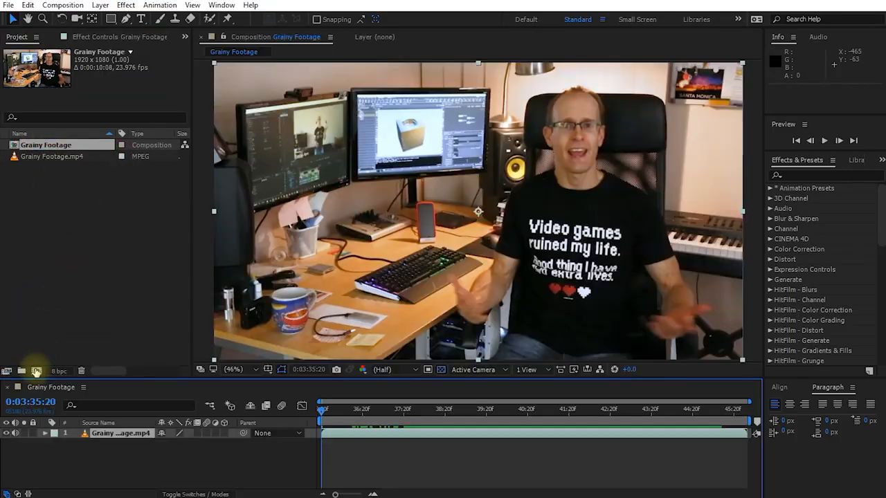
# Step: Examine the grain in the footage around the man's face and shirt at 100% magnification, both in playback and on still frames
pyautogui.moveTo(328, 409); pyautogui.dragTo(427, 423)
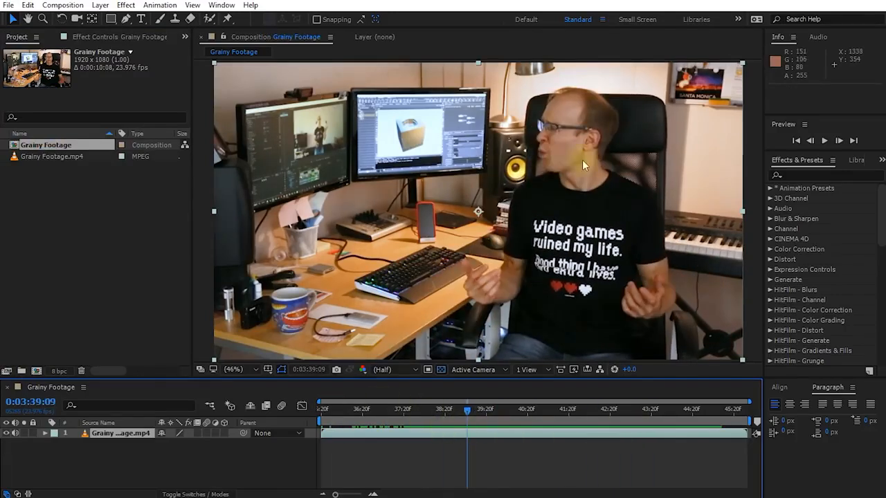
pyautogui.scroll(5, 613, 178)
pyautogui.moveTo(642, 188); pyautogui.dragTo(383, 302)
pyautogui.scroll(-2, 439, 263)
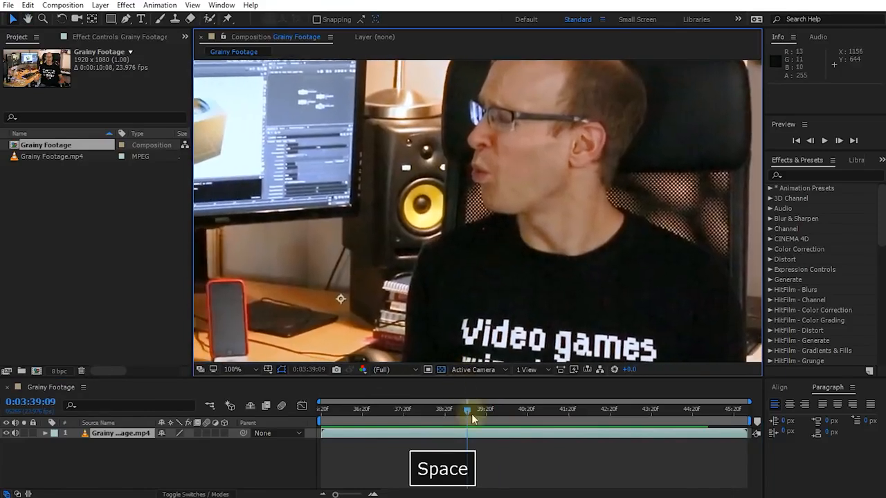
pyautogui.moveTo(473, 418); pyautogui.dragTo(405, 422)
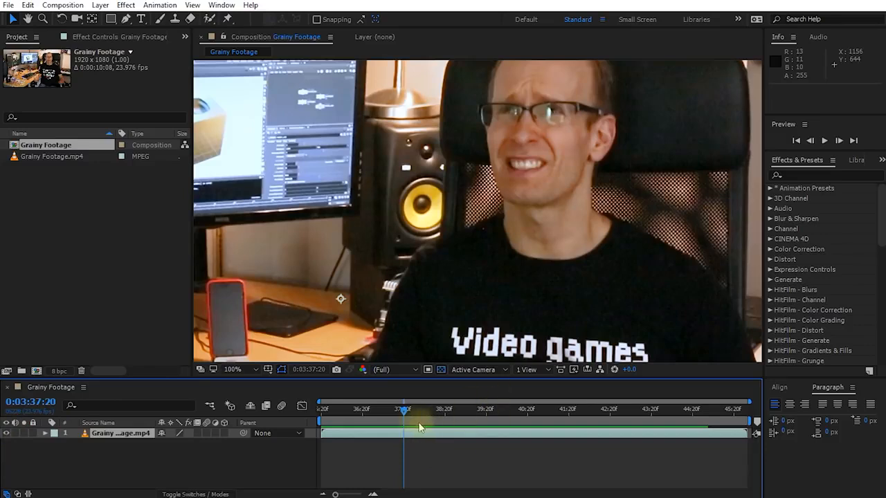
pyautogui.press('space')
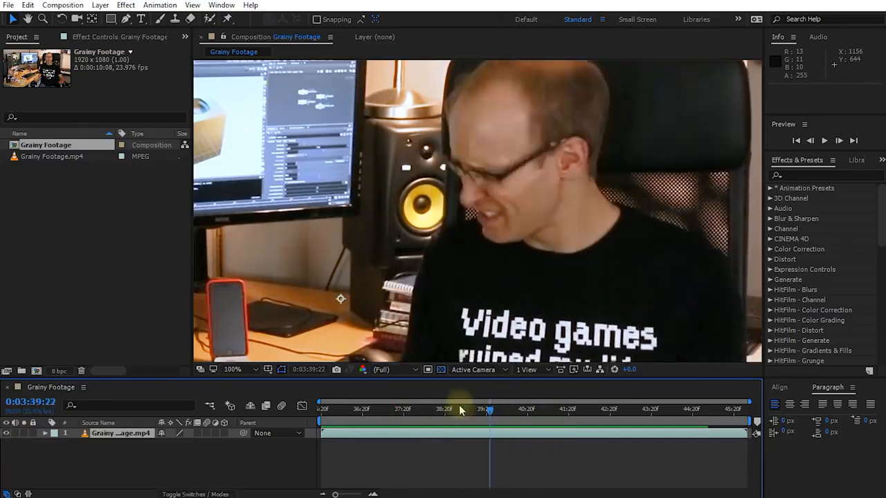
pyautogui.click(425, 409)
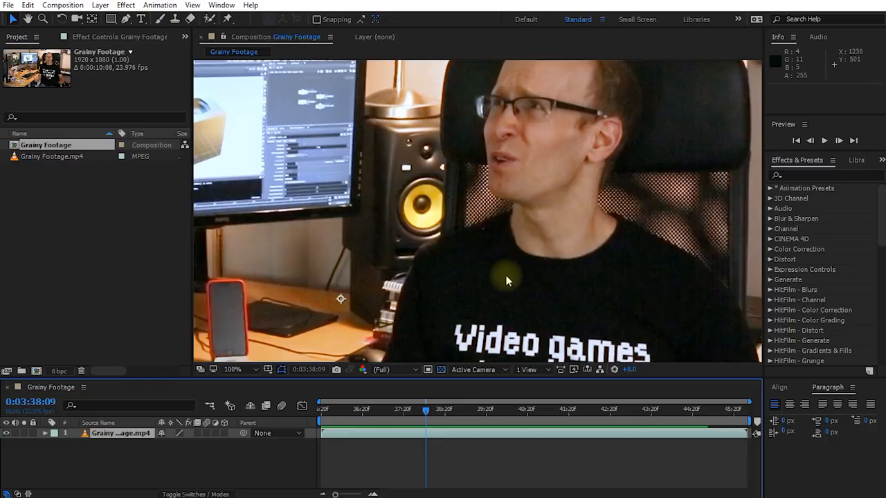
# Step: Find the Remove Grain effect and apply it to the Grainy Footage.mp4 layer
pyautogui.click(795, 173)
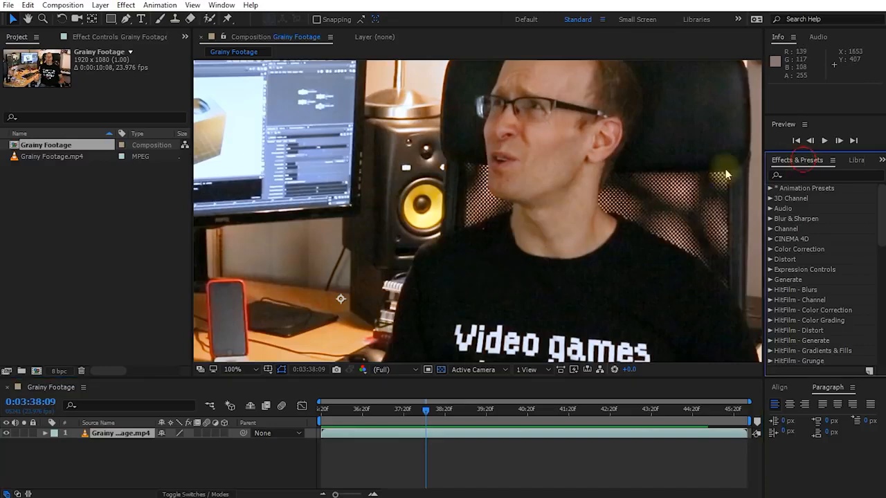
pyautogui.click(814, 175)
pyautogui.write('remove grain')
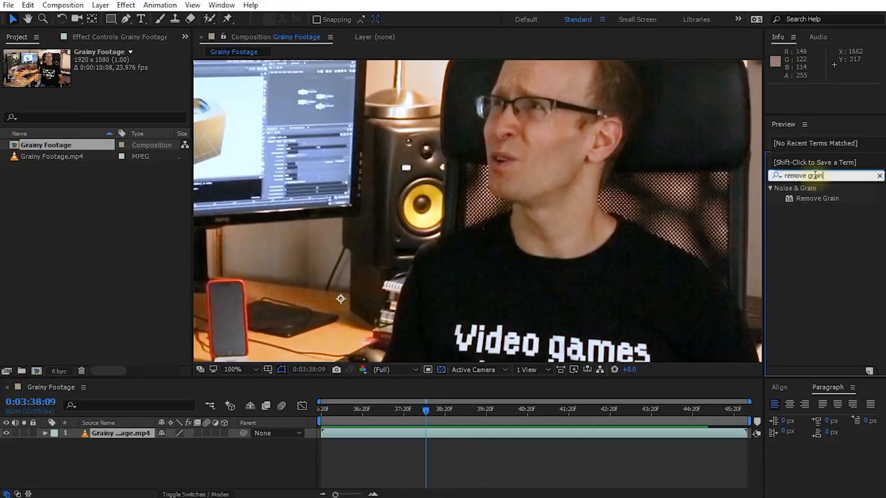
pyautogui.click(813, 198)
pyautogui.moveTo(815, 197); pyautogui.dragTo(114, 437)
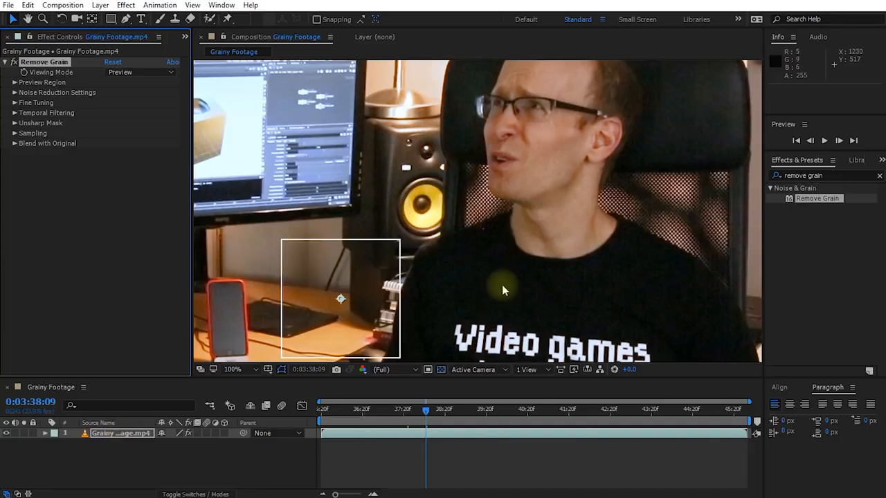
# Step: Move the Remove Grain preview region over the man's neck and the dark shirt collar
pyautogui.scroll(-2, 478, 246)
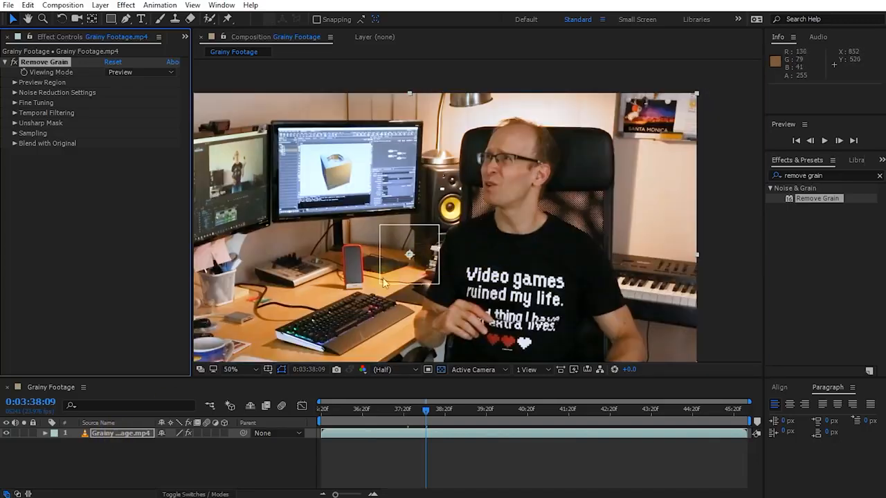
pyautogui.moveTo(413, 239); pyautogui.dragTo(555, 243)
pyautogui.press('.')
pyautogui.moveTo(632, 253); pyautogui.dragTo(501, 238)
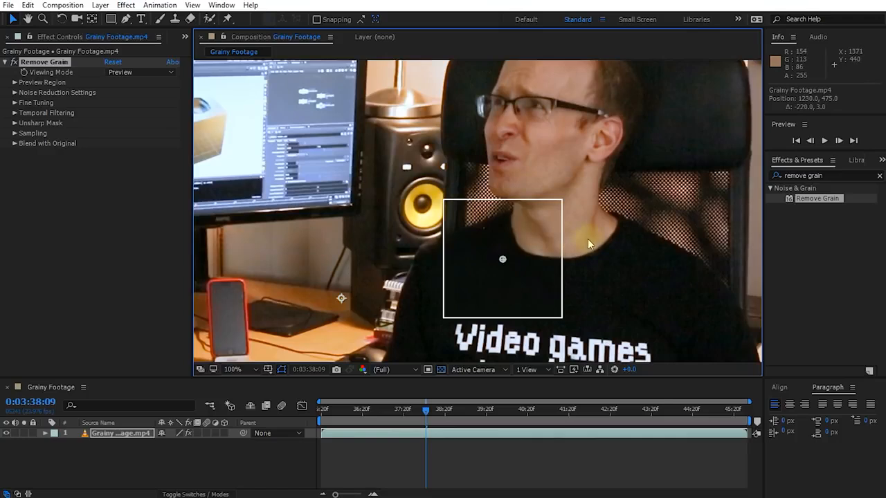
# Step: Set the Remove Grain viewing mode to Final Output
pyautogui.moveTo(40, 64); pyautogui.dragTo(61, 63)
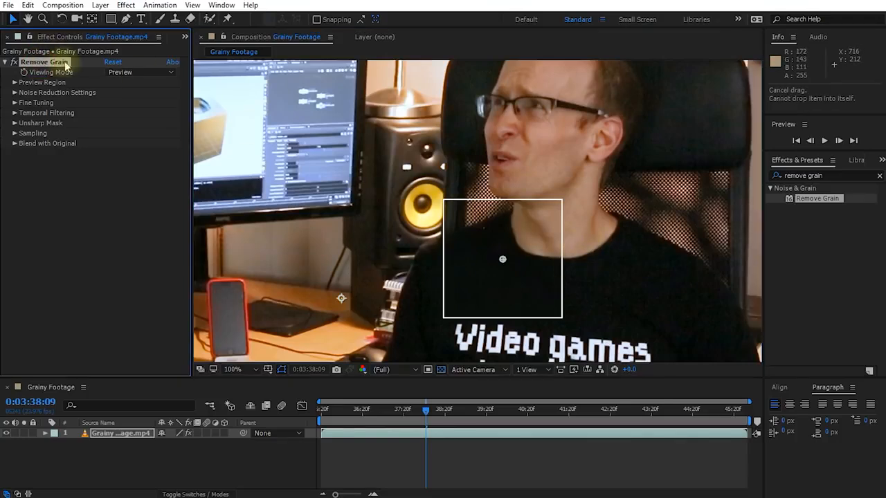
pyautogui.click(154, 73)
pyautogui.click(139, 124)
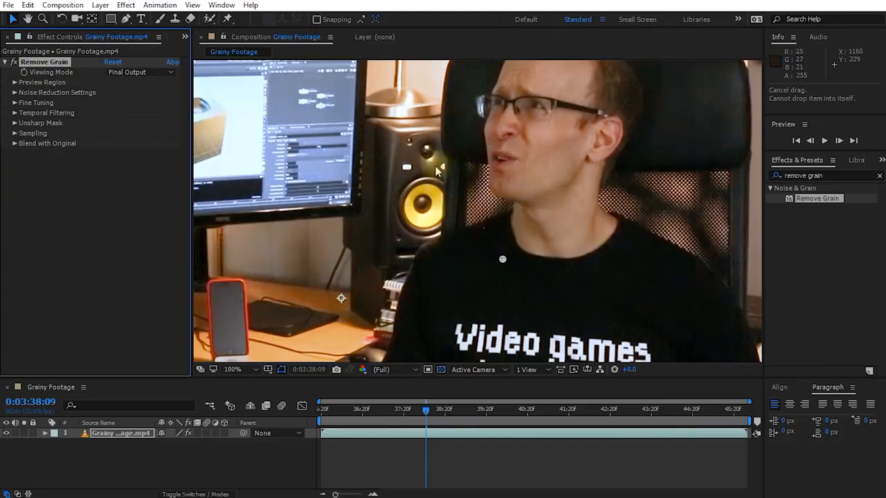
# Step: Inspect the denoised image at 0:03:39:17, turning Remove Grain off and on again to compare
pyautogui.click(457, 411)
pyautogui.click(481, 411)
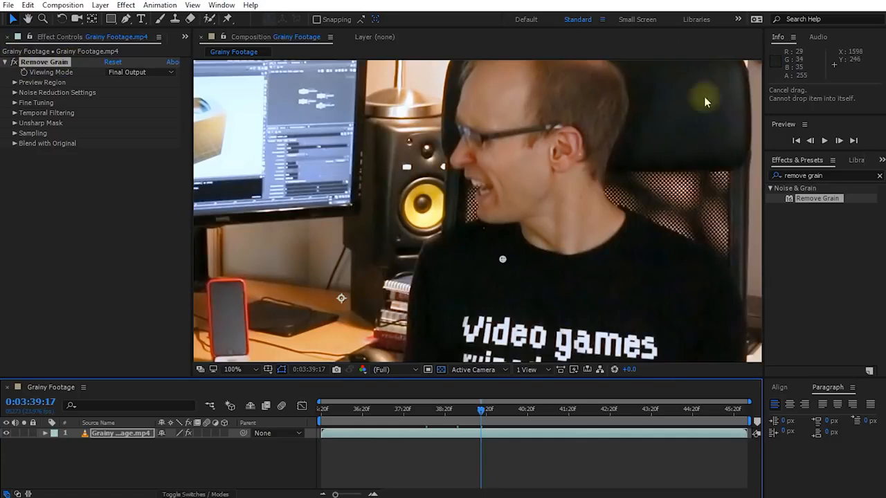
pyautogui.click(16, 63)
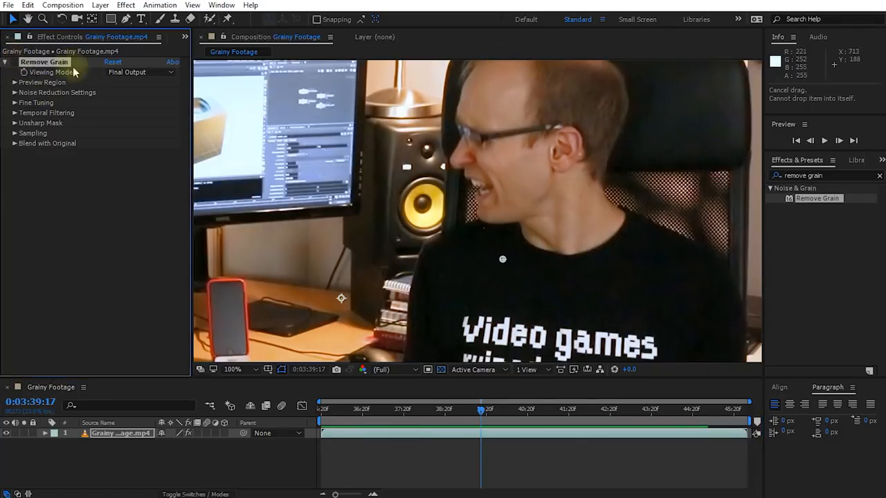
pyautogui.click(13, 64)
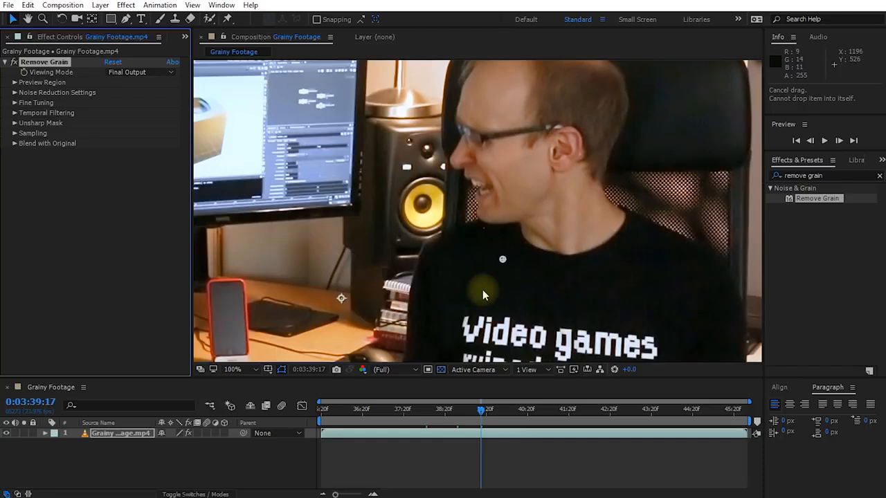
# Step: Fit the frame in the composition view and play a preview of the denoised footage from the beginning
pyautogui.hotkey('alt', '/')
pyautogui.moveTo(482, 409); pyautogui.dragTo(298, 415)
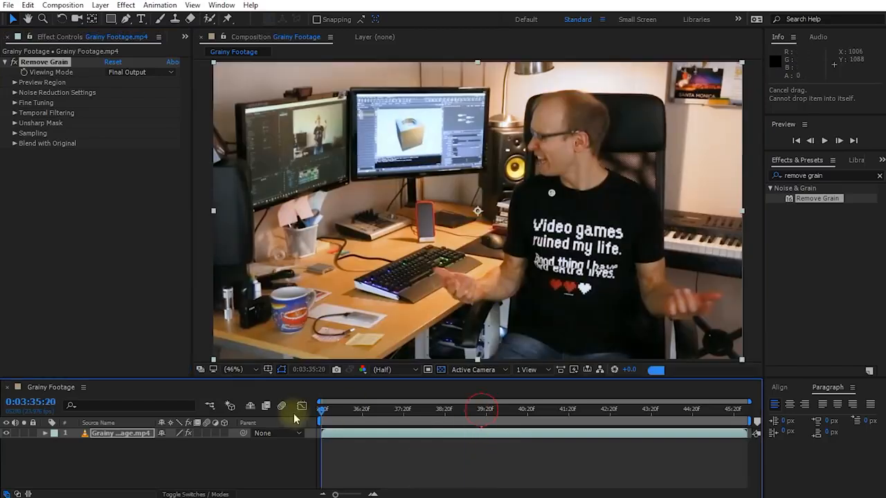
pyautogui.hotkey('shift', 'space')
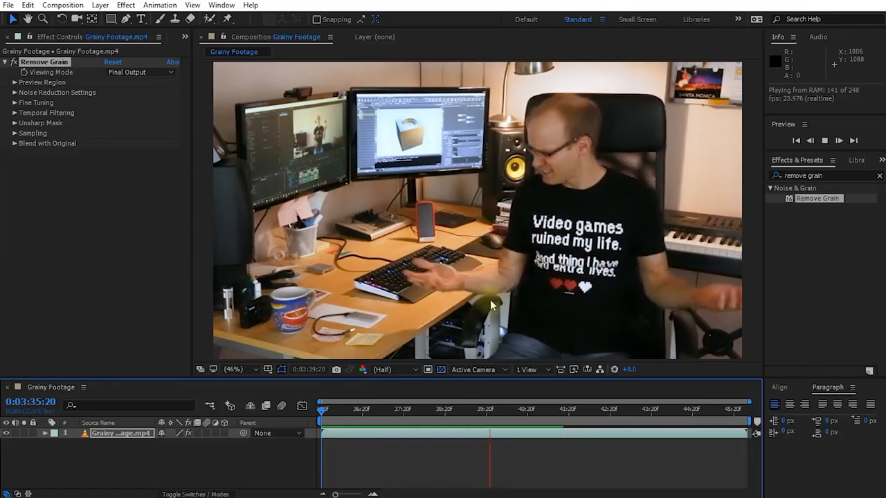
pyautogui.press('space')
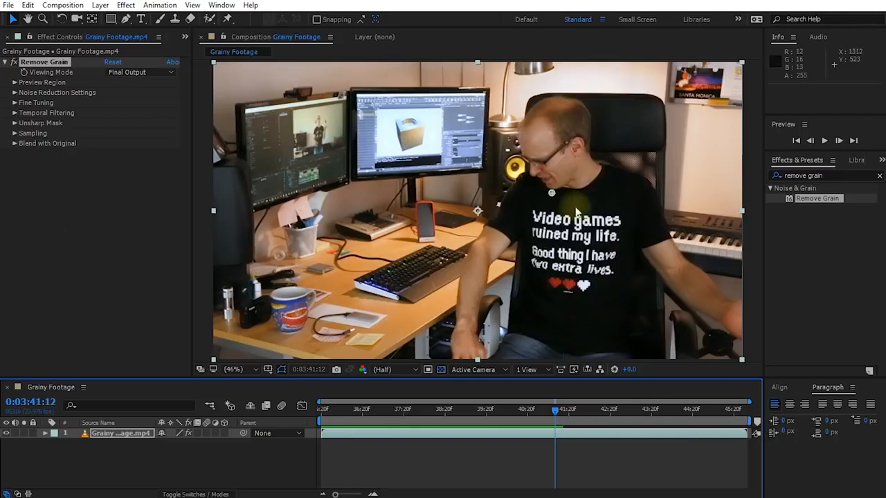
# Step: Preview the denoised footage from the start at 100% magnification on the face and shirt, and check the frame at 0:03:38:12
pyautogui.scroll(3, 625, 211)
pyautogui.moveTo(506, 187); pyautogui.dragTo(547, 272)
pyautogui.moveTo(555, 411); pyautogui.dragTo(321, 413)
pyautogui.hotkey('shift', 'space')
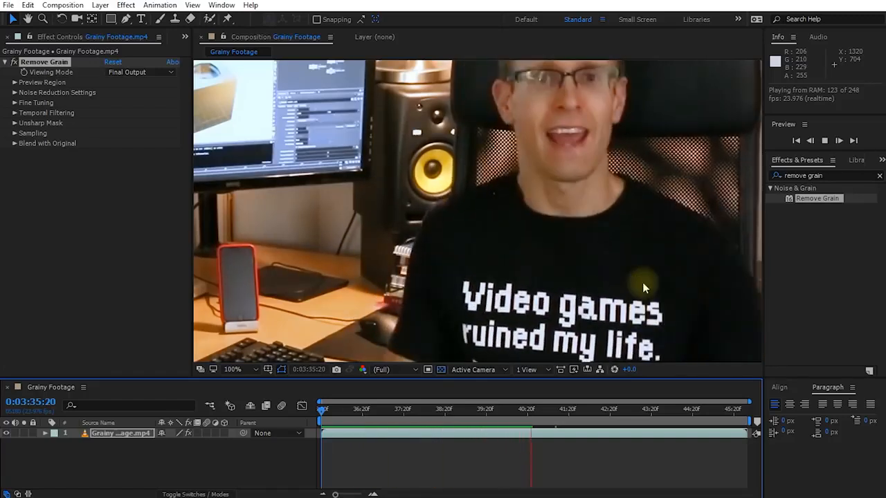
pyautogui.press('space')
pyautogui.click(361, 409)
pyautogui.moveTo(361, 409); pyautogui.dragTo(431, 416)
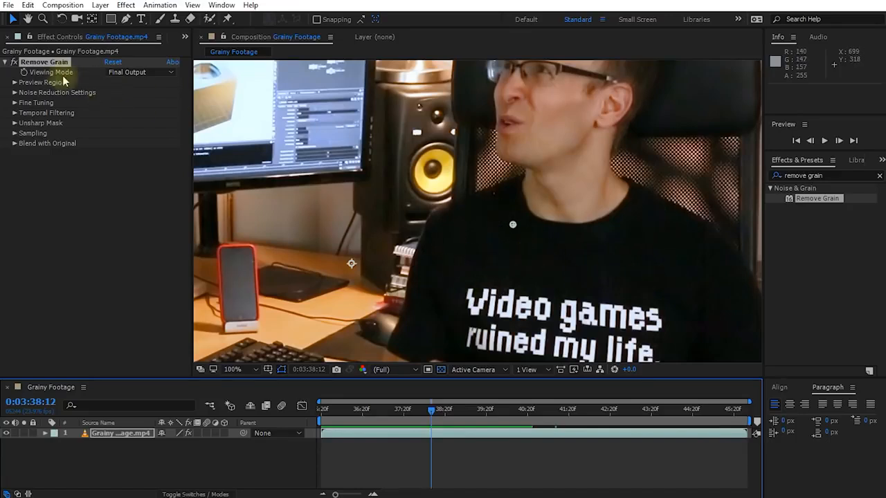
# Step: Enable Temporal Filtering in the Remove Grain effect and check the frame at 0:03:37:16
pyautogui.click(16, 113)
pyautogui.click(109, 123)
pyautogui.click(398, 409)
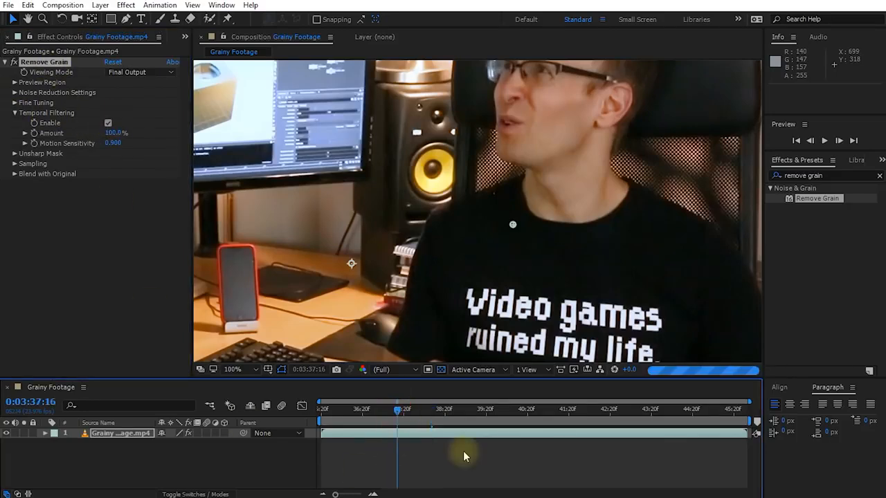
# Step: Preview the temporally filtered footage from 0:03:37:16 and go to the frame at 0:03:40:01
pyautogui.hotkey('shift', 'space')
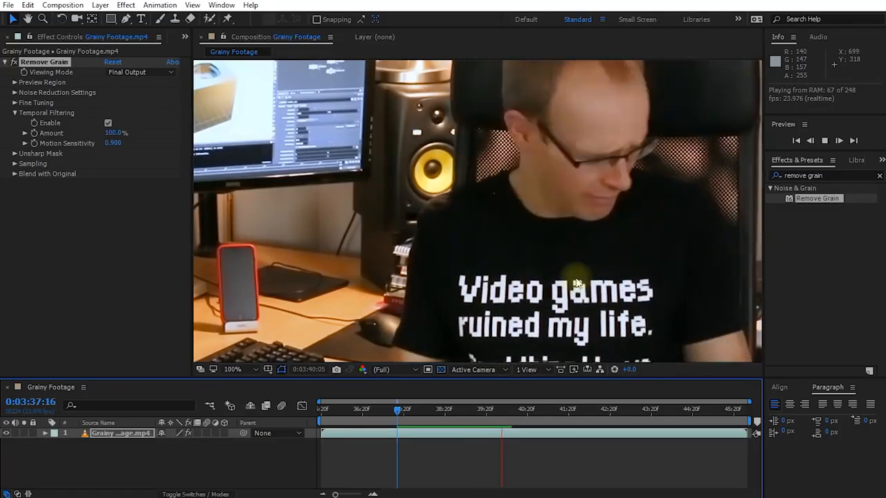
pyautogui.press('space')
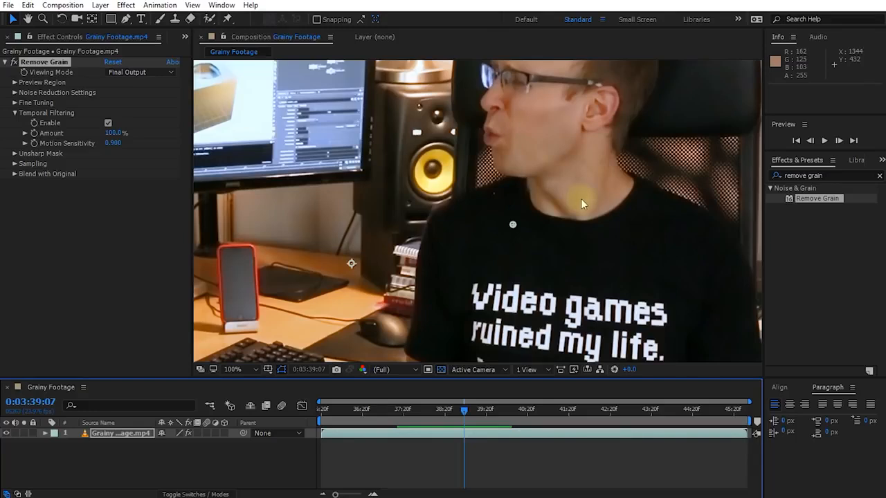
pyautogui.press('space')
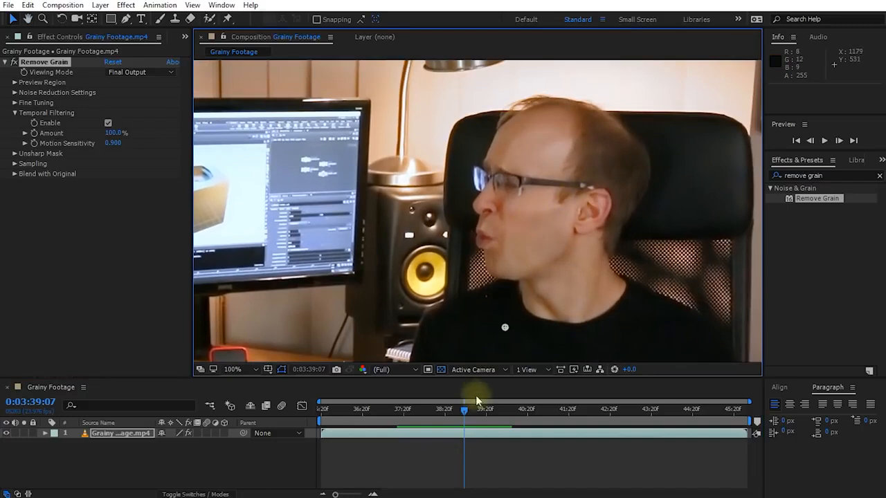
pyautogui.moveTo(464, 411); pyautogui.dragTo(493, 417)
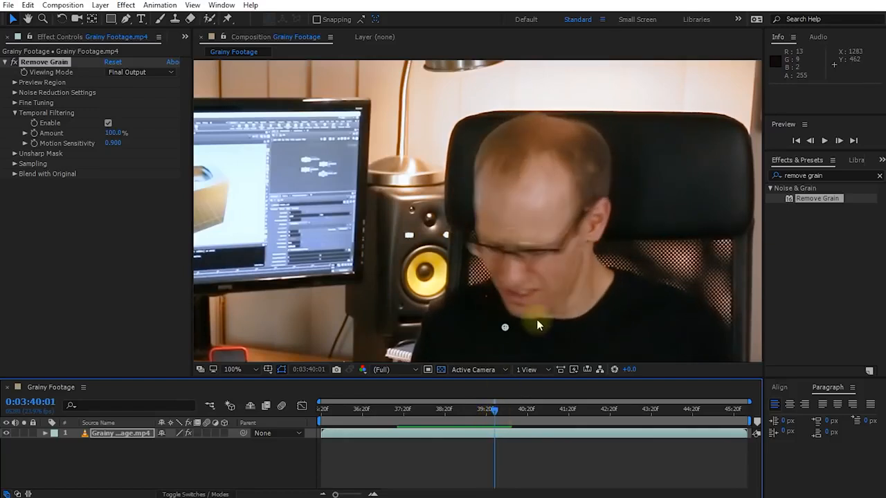
# Step: Inspect the blurred face at 200% magnification, turning Temporal Filtering off and on again to compare
pyautogui.press('.')
pyautogui.moveTo(597, 251); pyautogui.dragTo(512, 145)
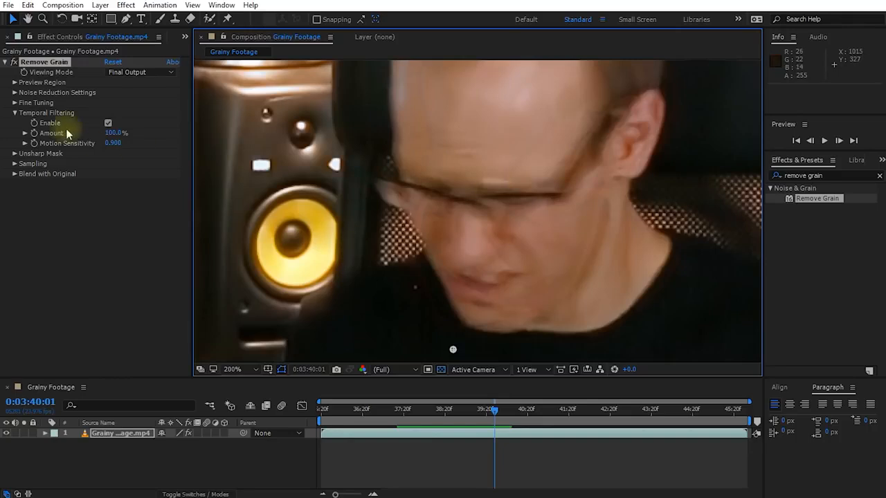
pyautogui.click(108, 122)
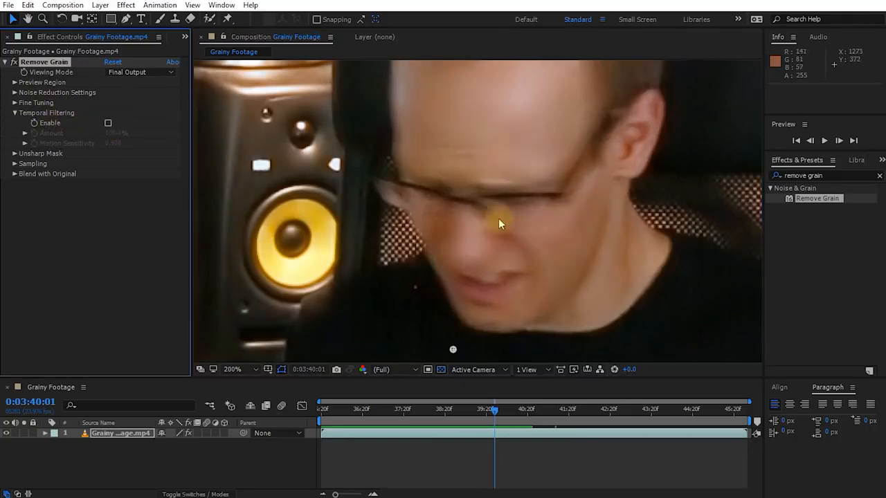
pyautogui.click(108, 122)
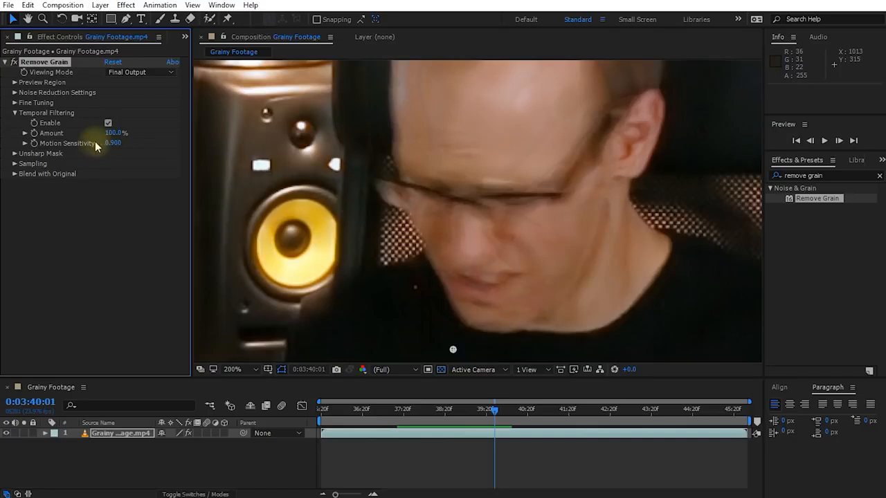
# Step: Test the Temporal Filtering's Motion Sensitivity at 1.000, and settle on 0.950
pyautogui.moveTo(114, 145); pyautogui.dragTo(116, 145)
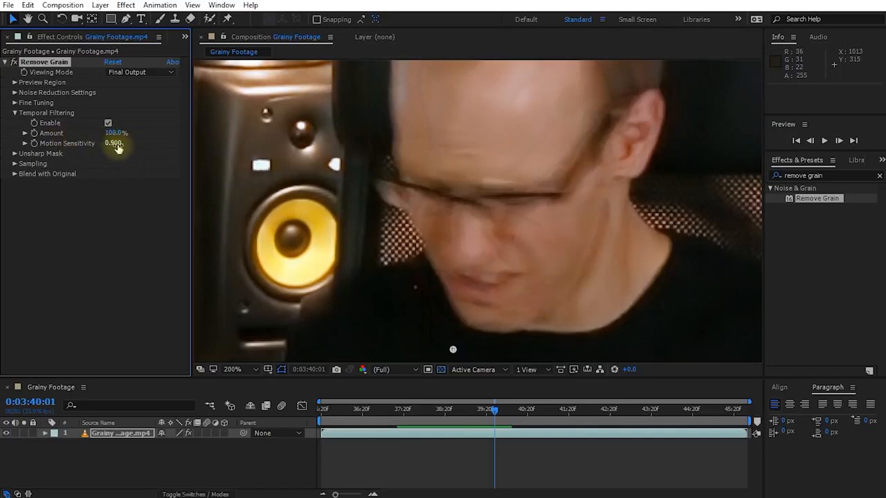
pyautogui.moveTo(116, 144)
pyautogui.mouseDown()
pyautogui.moveTo(127, 145)
pyautogui.moveTo(112, 150)
pyautogui.mouseUp()
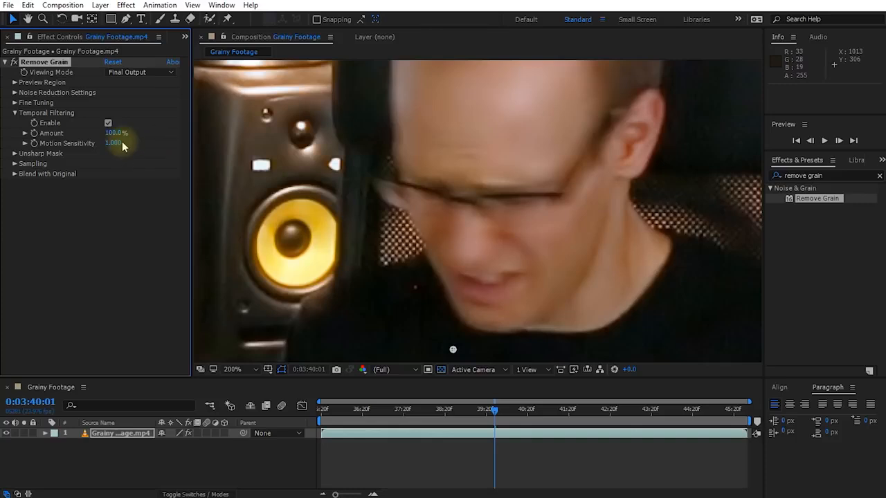
pyautogui.moveTo(114, 143); pyautogui.dragTo(119, 145)
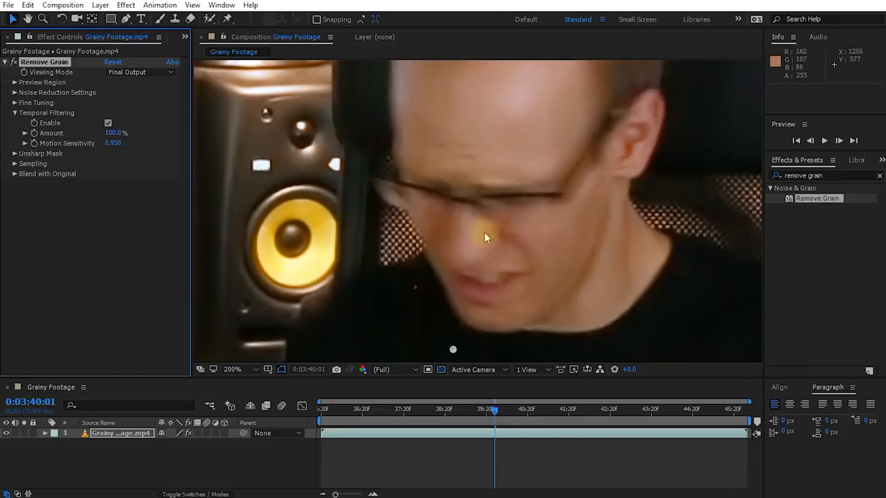
# Step: Examine the frame at 0:03:44:10 at 100% magnification, turning Remove Grain off and on again to compare
pyautogui.scroll(-2, 484, 232)
pyautogui.moveTo(530, 273); pyautogui.dragTo(530, 244)
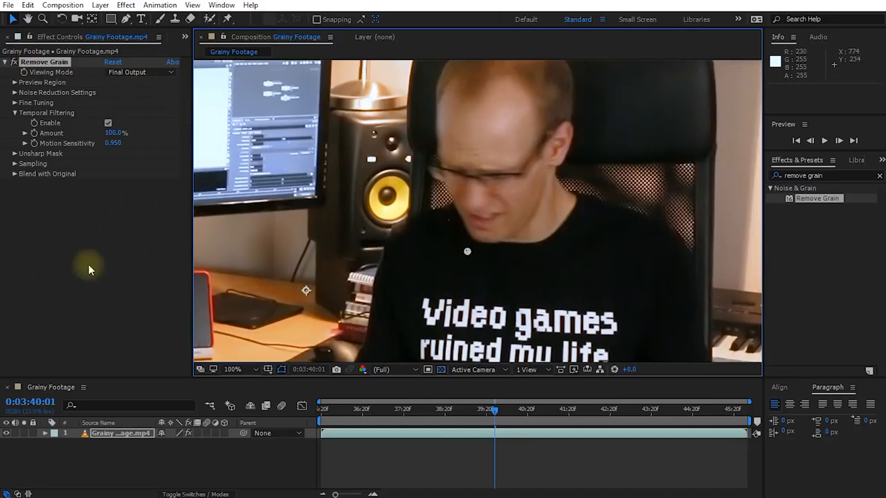
pyautogui.moveTo(546, 409); pyautogui.dragTo(676, 418)
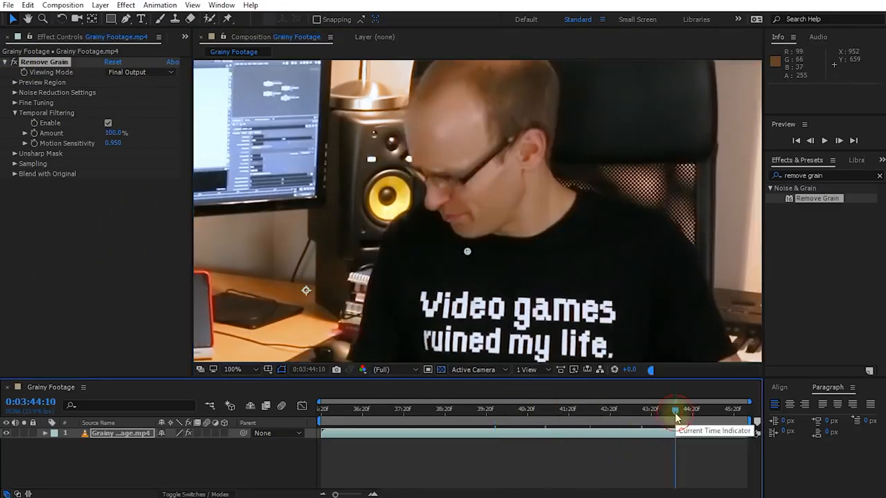
pyautogui.press('space')
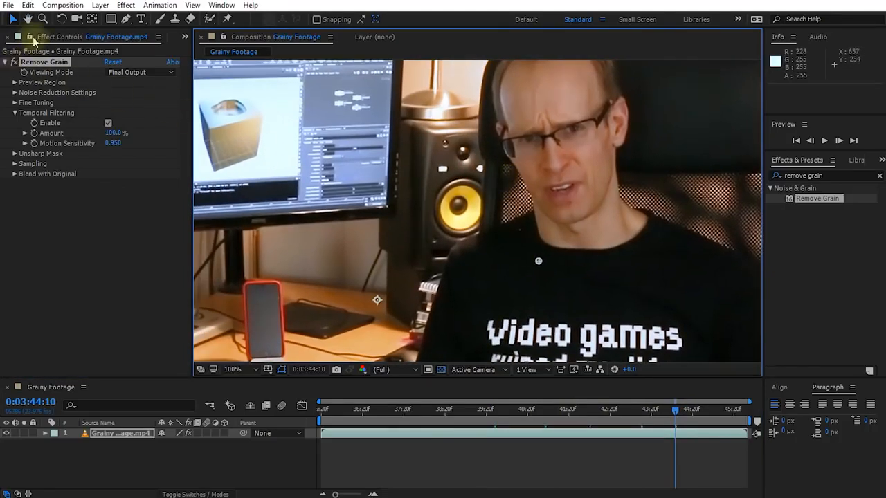
pyautogui.click(14, 63)
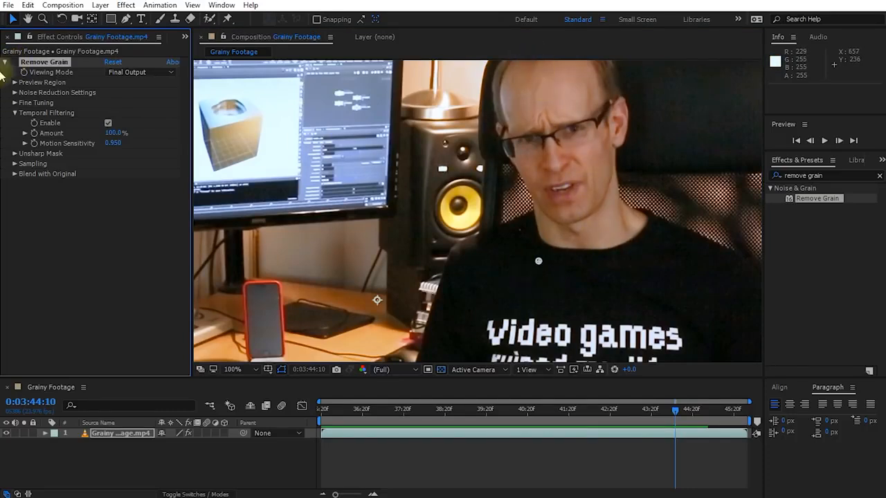
pyautogui.click(15, 63)
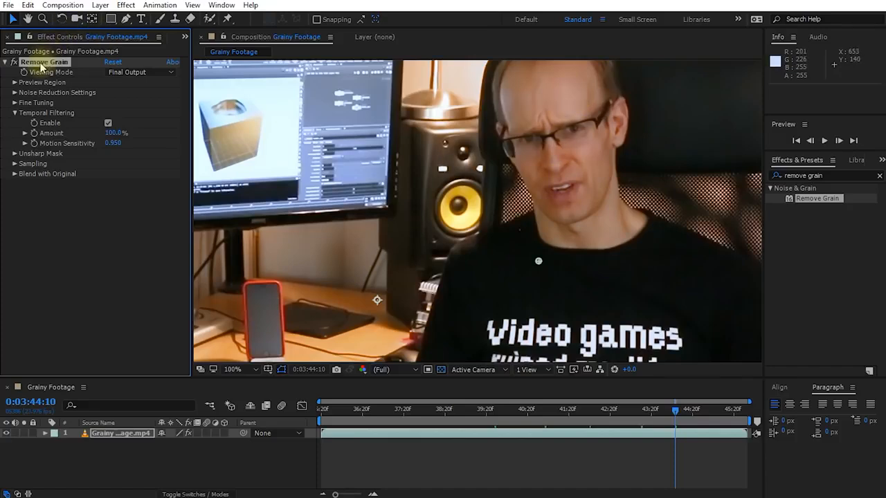
# Step: Switch Remove Grain's viewing mode to Preview and place the preview box over the man's face
pyautogui.click(170, 72)
pyautogui.click(138, 85)
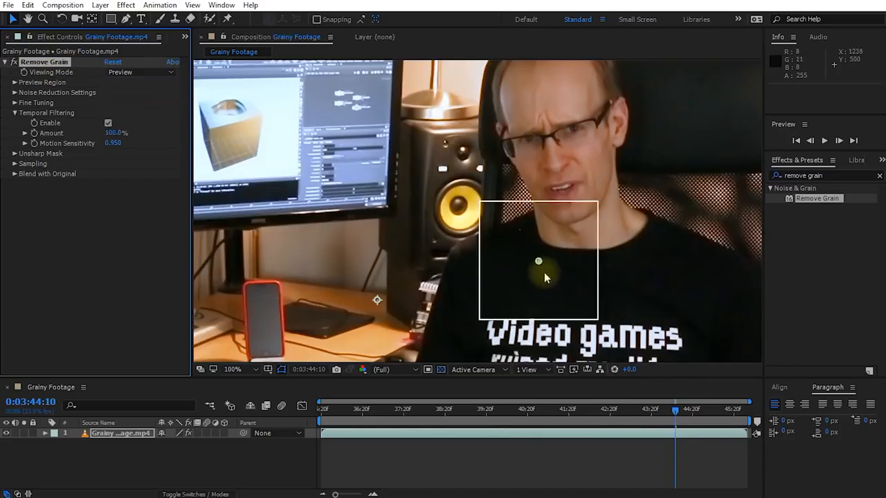
pyautogui.moveTo(531, 257); pyautogui.dragTo(559, 173)
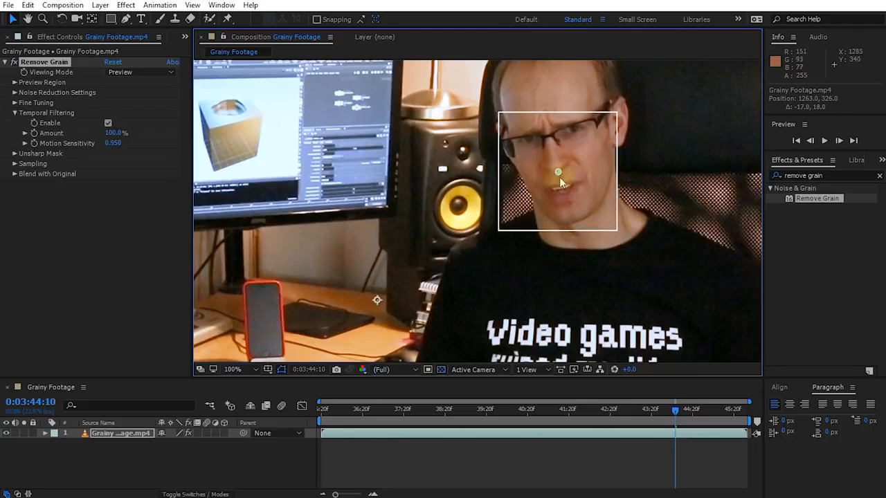
# Step: Enlarge the preview region to 252 wide and 268 high, and recentre it on the face at 1277, 302
pyautogui.click(13, 82)
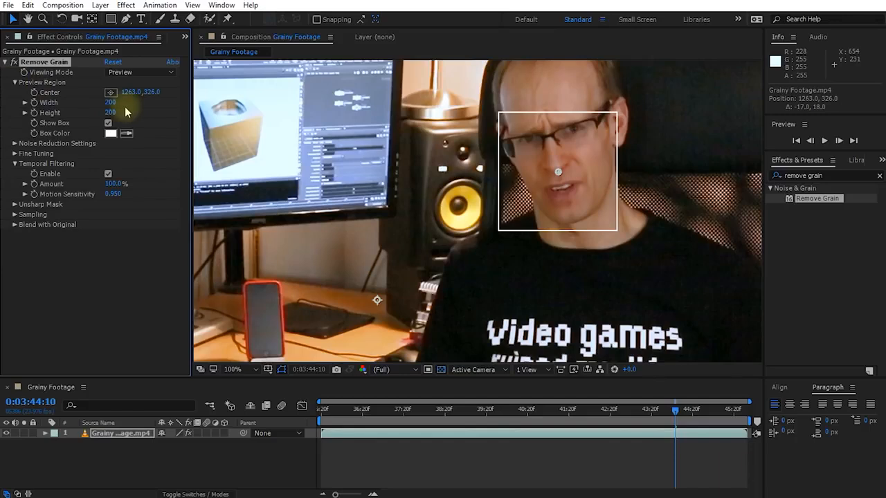
pyautogui.moveTo(112, 102); pyautogui.dragTo(144, 109)
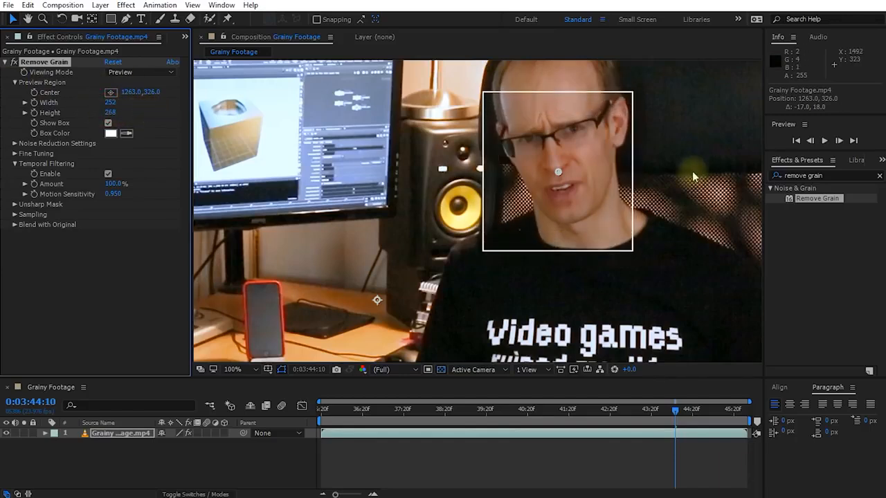
pyautogui.moveTo(561, 171)
pyautogui.mouseDown()
pyautogui.moveTo(557, 158)
pyautogui.moveTo(566, 158)
pyautogui.mouseUp()
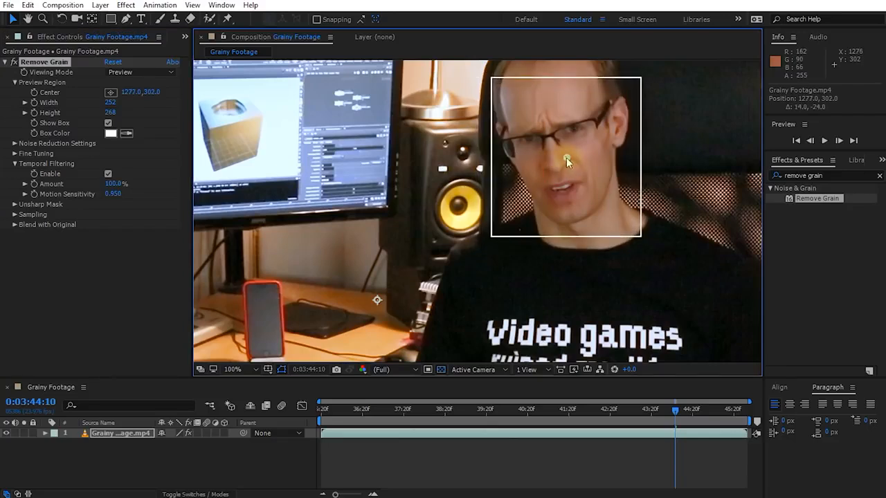
pyautogui.click(15, 82)
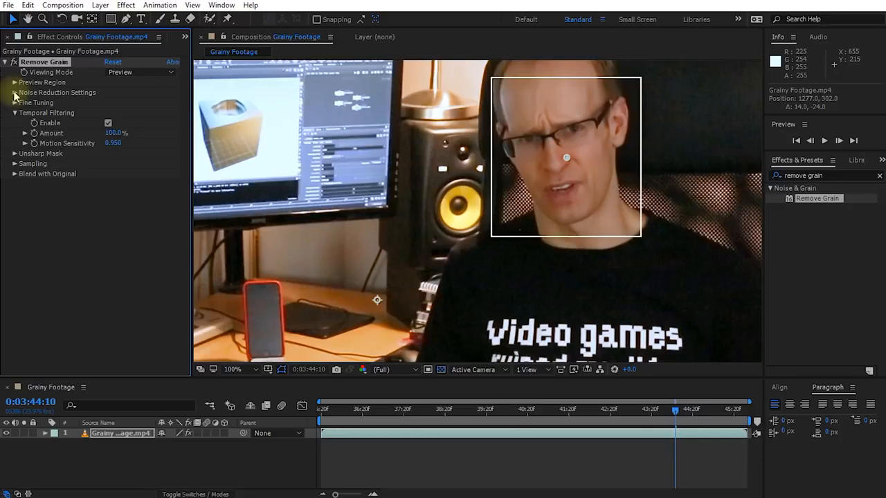
# Step: Try Noise Reduction at 0 without Temporal Filtering, re-enable the filtering, and try Noise Reduction at 1.440
pyautogui.click(14, 93)
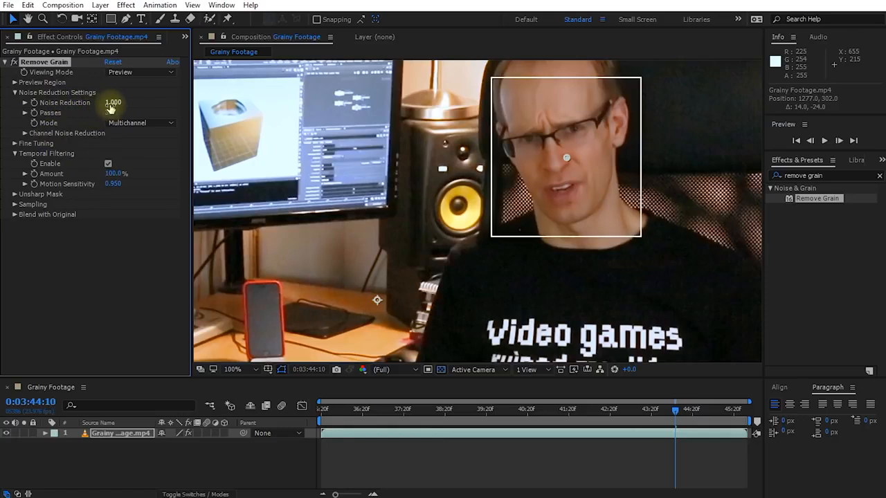
pyautogui.moveTo(110, 102); pyautogui.dragTo(4, 124)
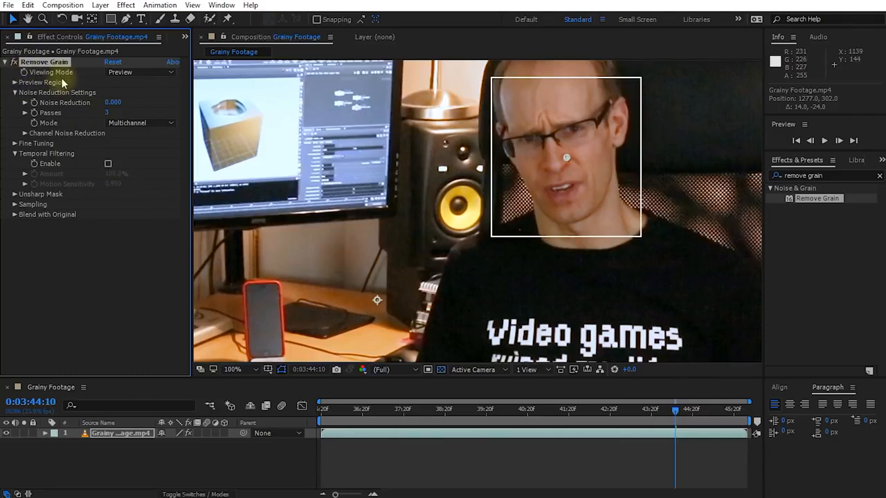
pyautogui.click(108, 165)
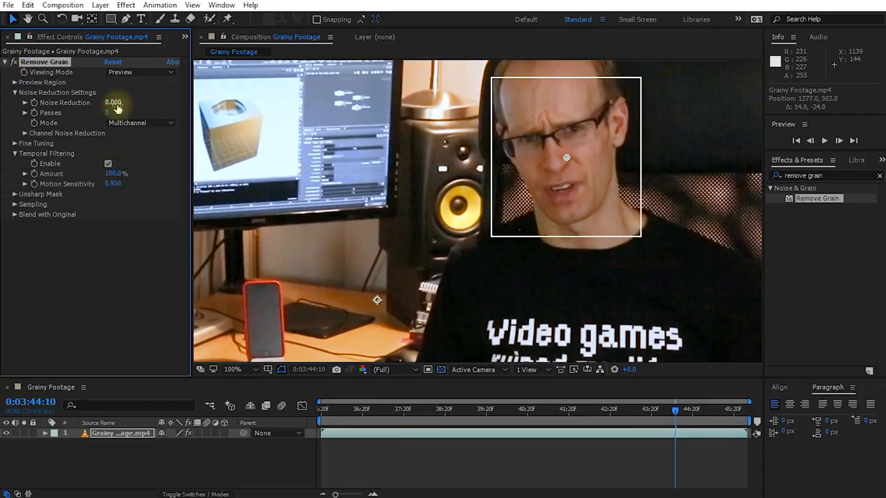
pyautogui.moveTo(125, 104); pyautogui.dragTo(205, 105)
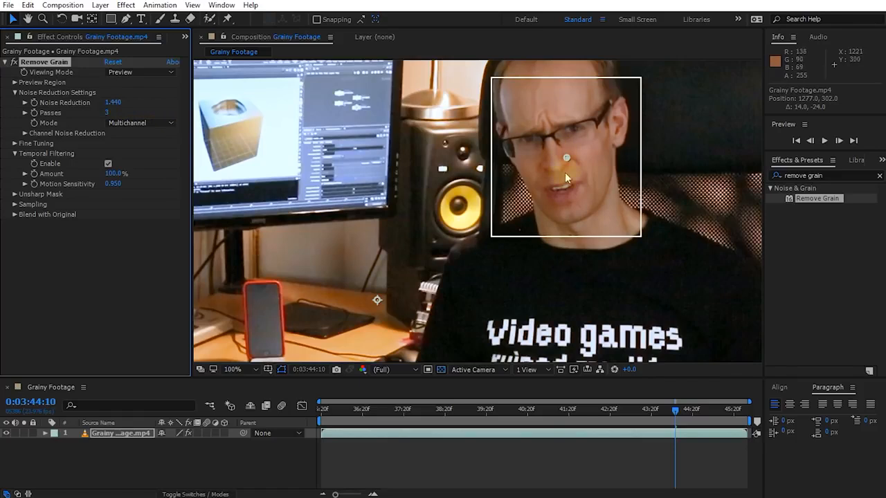
# Step: Test a Noise Reduction of 5.010 on the face at 200% magnification, and settle on 1.020
pyautogui.scroll(1, 589, 140)
pyautogui.press('space')
pyautogui.moveTo(638, 135); pyautogui.dragTo(508, 229)
pyautogui.moveTo(116, 102); pyautogui.dragTo(373, 135)
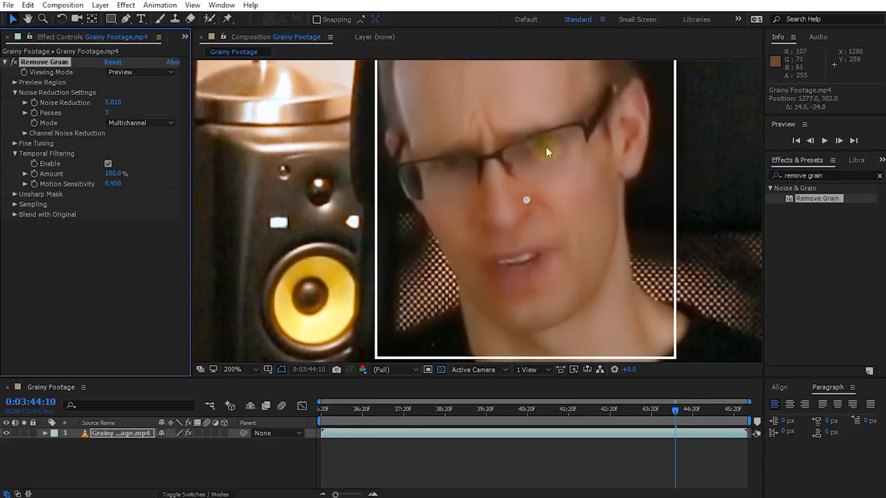
pyautogui.moveTo(114, 105); pyautogui.dragTo(4, 211)
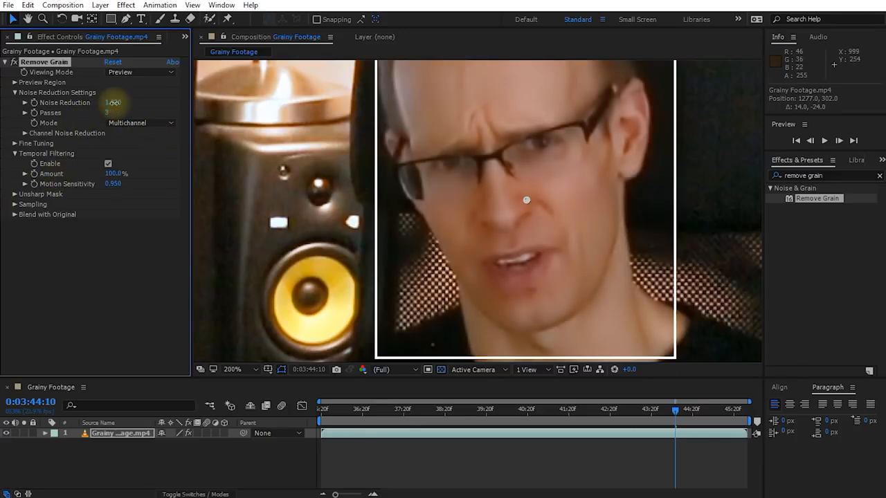
# Step: Check the available noise reduction modes, keep Multichannel, and expand the Channel Noise Reduction values
pyautogui.click(106, 116)
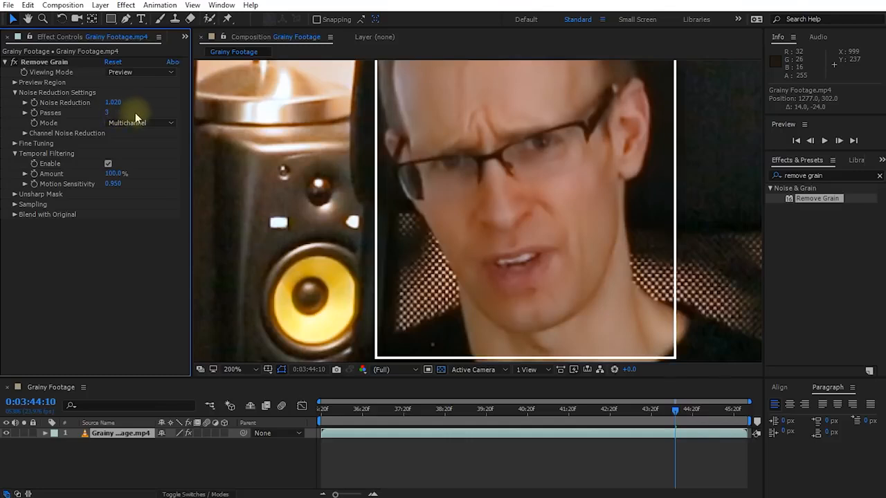
pyautogui.click(168, 122)
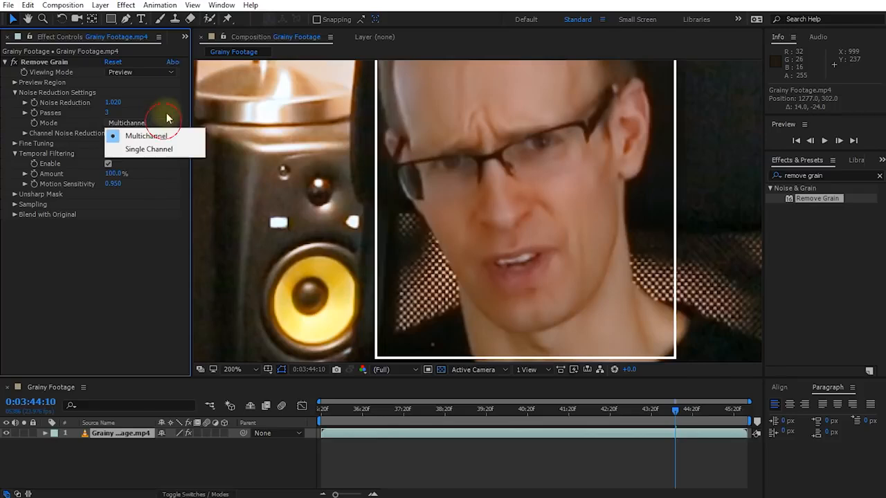
pyautogui.click(166, 118)
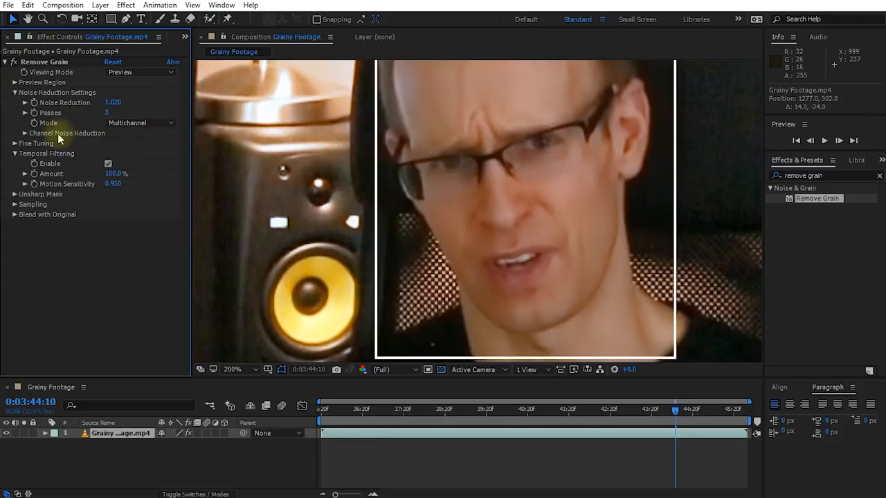
pyautogui.click(25, 133)
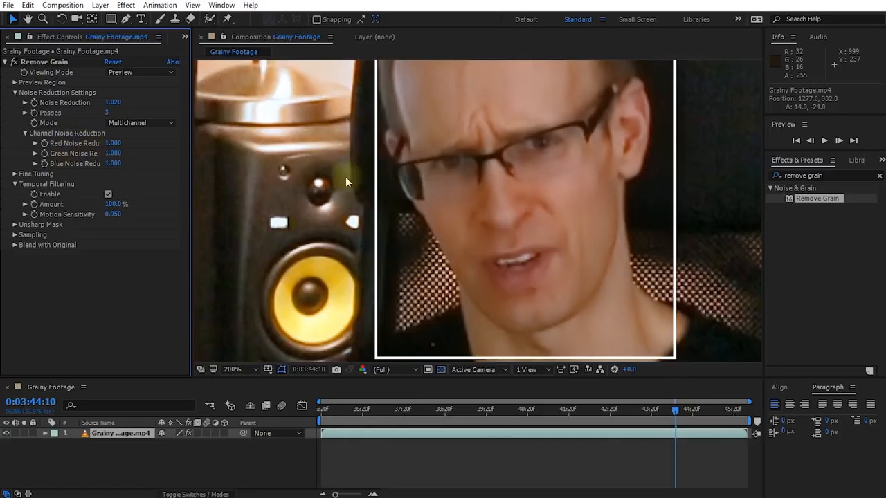
# Step: View the frame at 50% magnification in its red channel and in its green channel to compare their noise
pyautogui.scroll(-2, 483, 221)
pyautogui.scroll(-1, 491, 226)
pyautogui.press('space')
pyautogui.moveTo(556, 227); pyautogui.dragTo(598, 210)
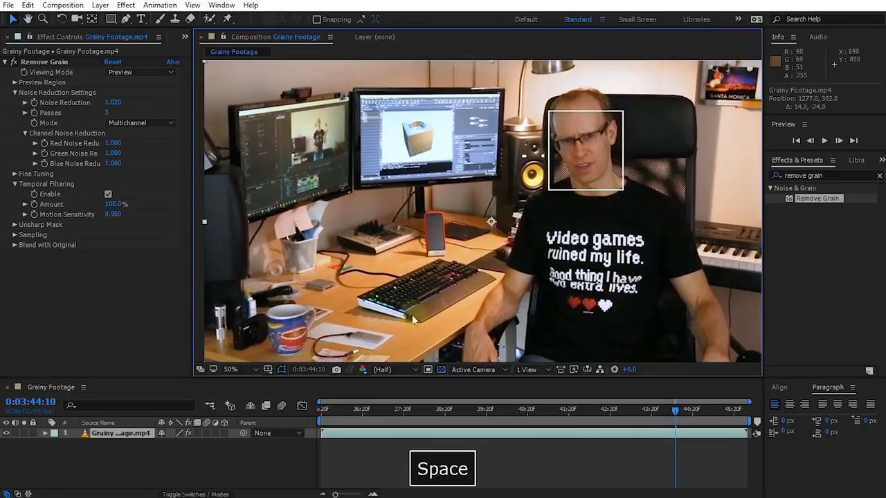
pyautogui.click(364, 373)
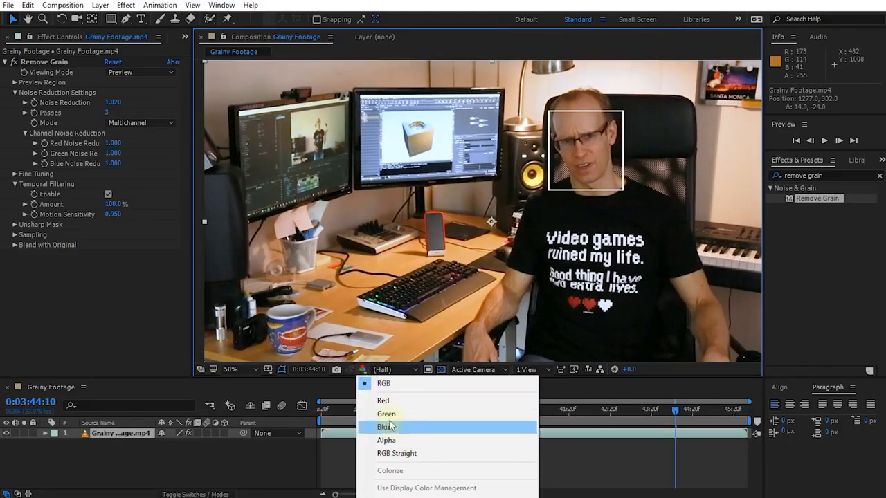
pyautogui.click(382, 401)
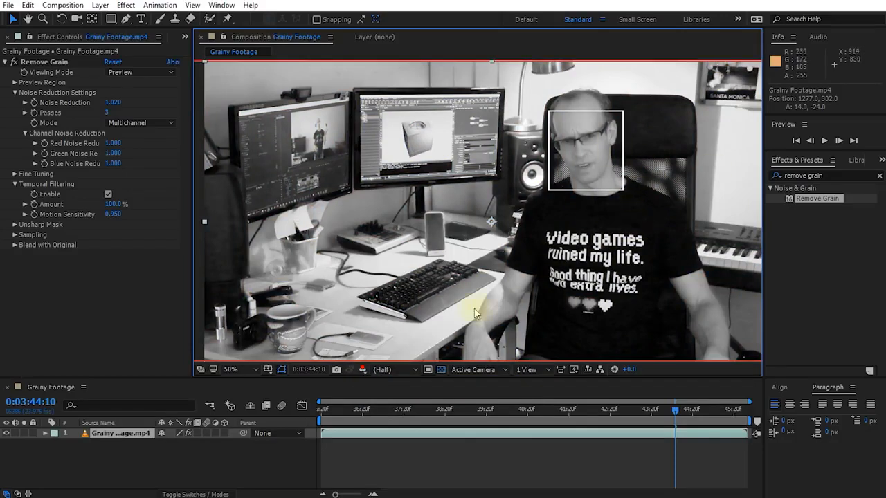
pyautogui.click(363, 369)
pyautogui.click(384, 414)
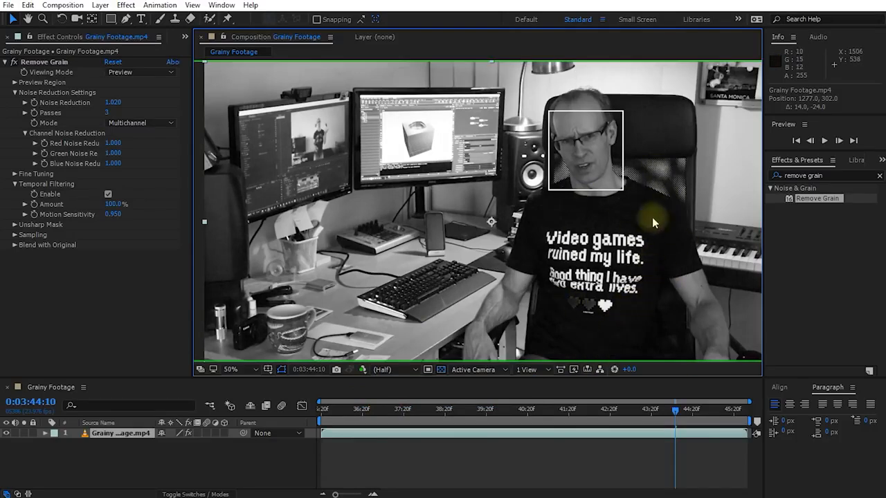
# Step: View the frame in its blue channel, return the display to RGB, and collapse the Channel Noise Reduction values
pyautogui.click(363, 369)
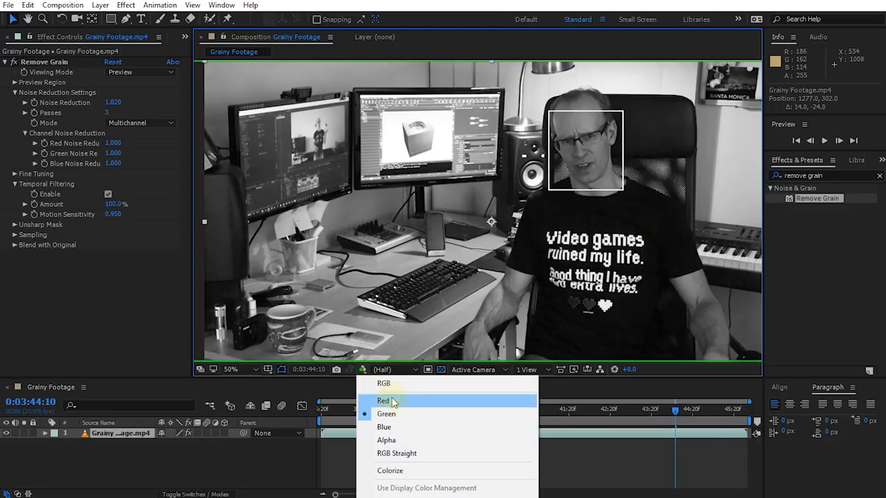
pyautogui.click(388, 427)
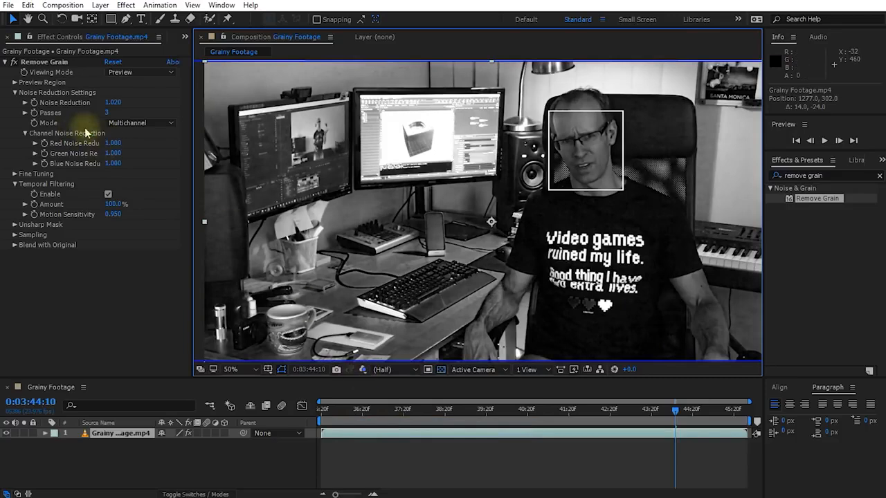
pyautogui.click(363, 368)
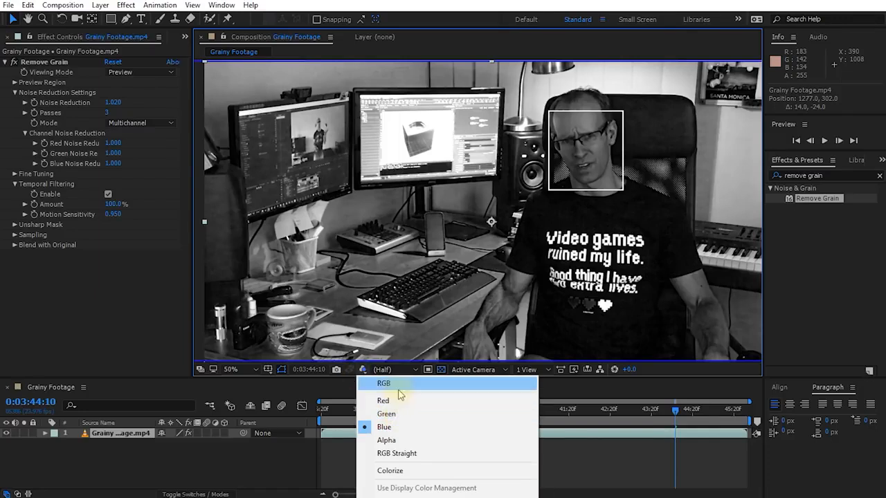
pyautogui.click(389, 384)
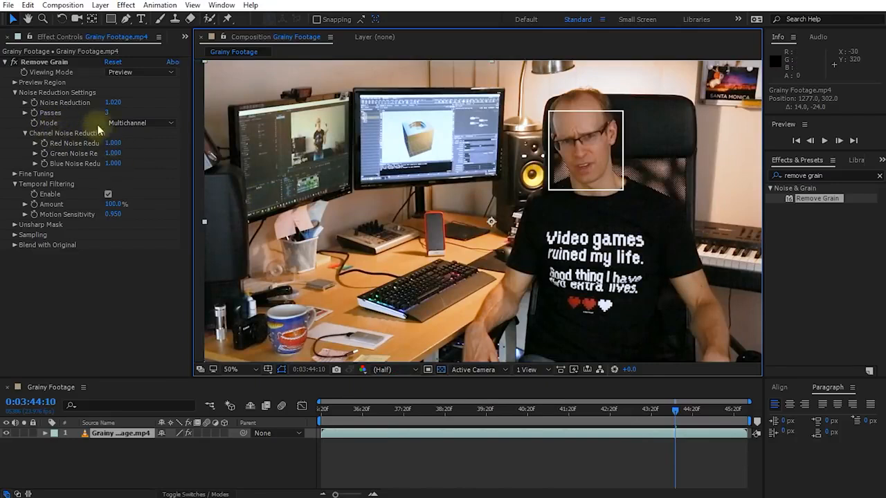
pyautogui.click(25, 133)
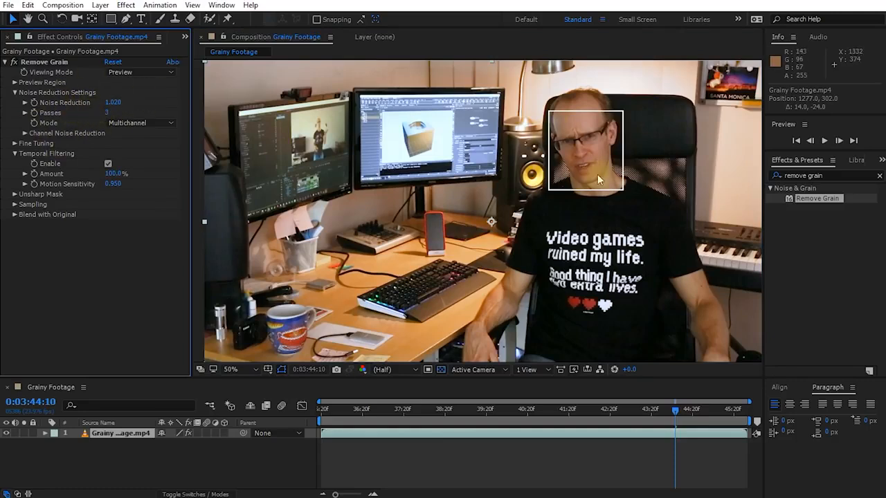
# Step: Examine the face at 200% magnification and fit the whole frame in view again
pyautogui.scroll(4, 598, 173)
pyautogui.press('space')
pyautogui.moveTo(672, 142); pyautogui.dragTo(277, 384)
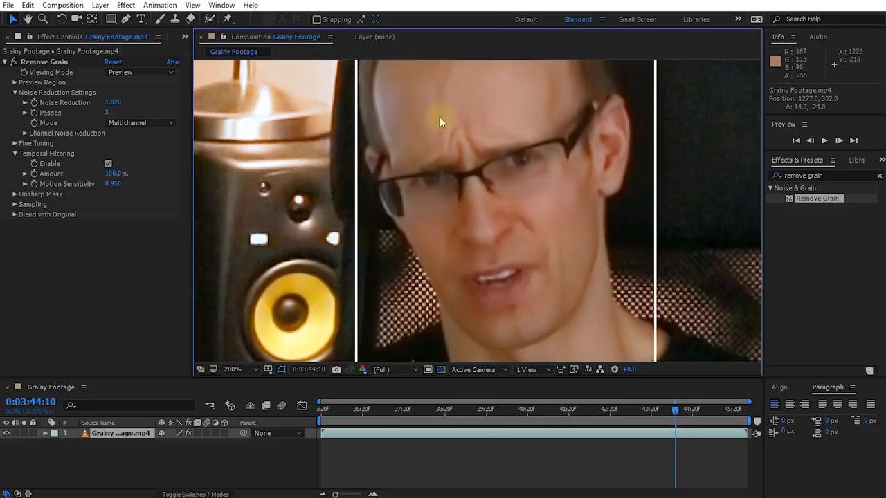
pyautogui.hotkey('alt', '/')
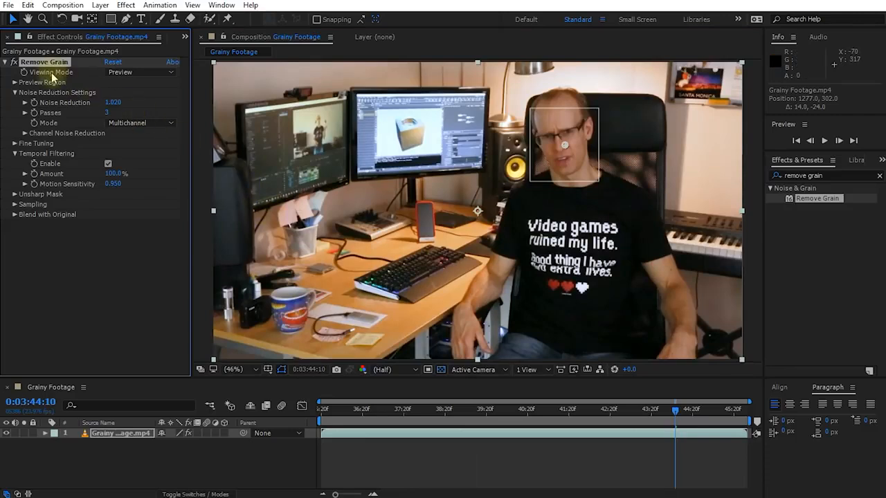
# Step: Set the Remove Grain Viewing Mode to Noise Samples and the Sample Selection to Manual
pyautogui.click(151, 73)
pyautogui.click(159, 101)
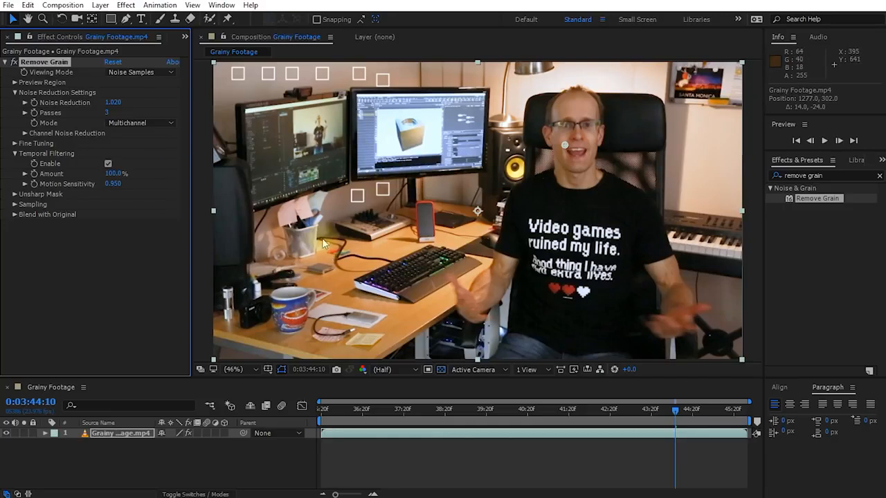
pyautogui.click(14, 204)
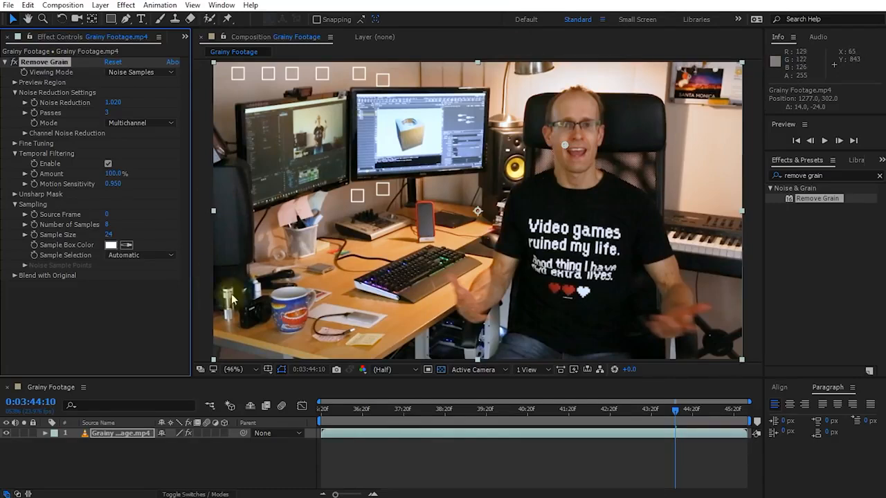
pyautogui.click(167, 257)
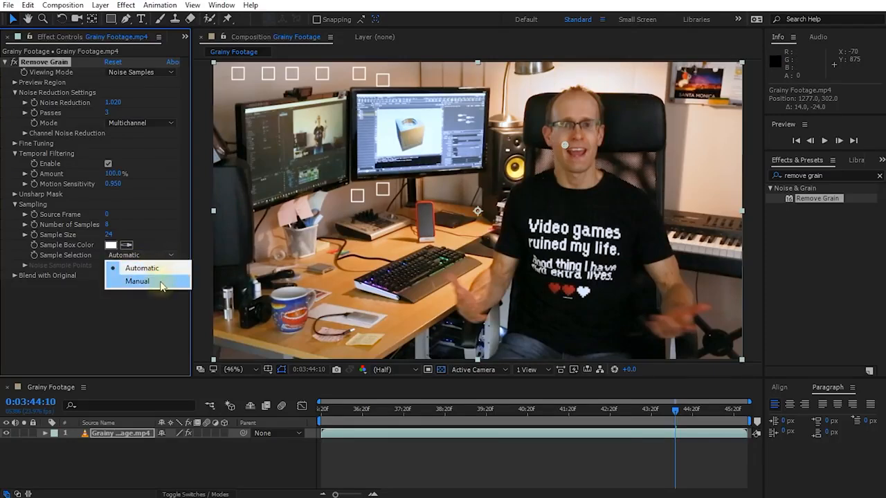
pyautogui.click(161, 282)
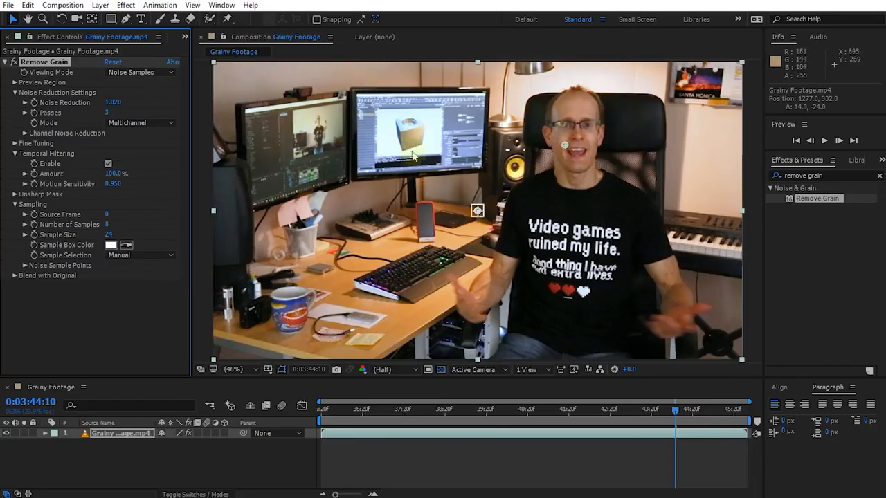
# Step: Spread the stacked noise sample points apart around the frame's centre and set Number of Samples to 5
pyautogui.click(477, 211)
pyautogui.moveTo(478, 211); pyautogui.dragTo(509, 203)
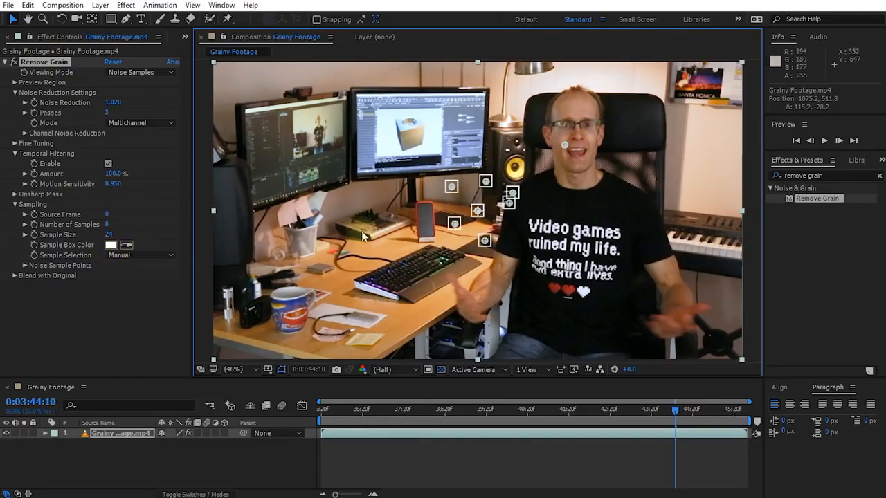
pyautogui.click(110, 225)
pyautogui.write('5')
pyautogui.press('Return')
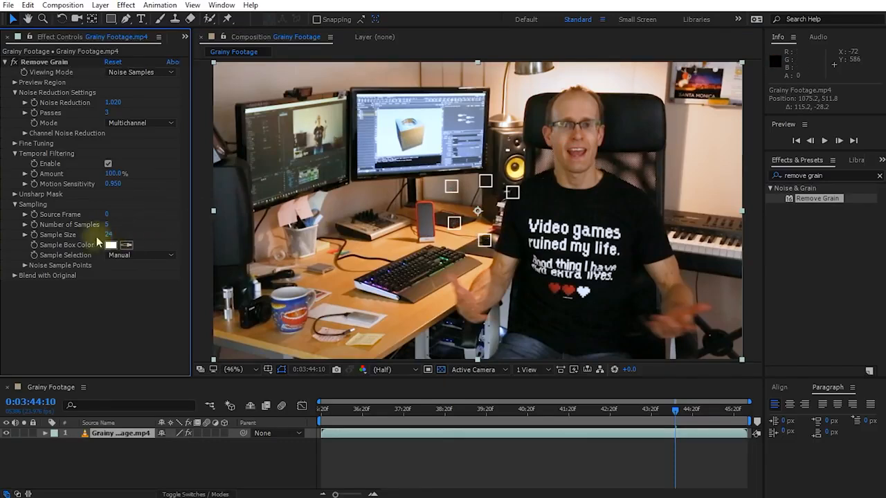
# Step: Try a Sample Size of 31 and undo it, along with an accidental shift of the layer
pyautogui.moveTo(110, 235); pyautogui.dragTo(119, 244)
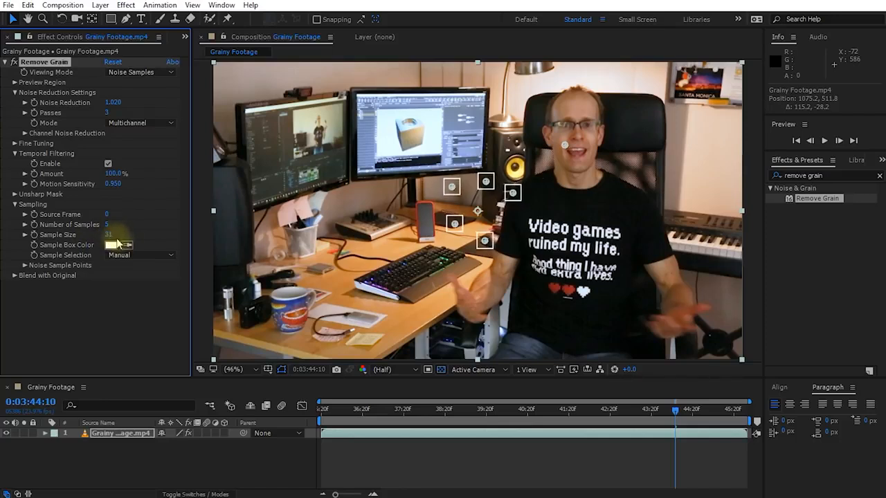
pyautogui.hotkey('ctrl', 'z')
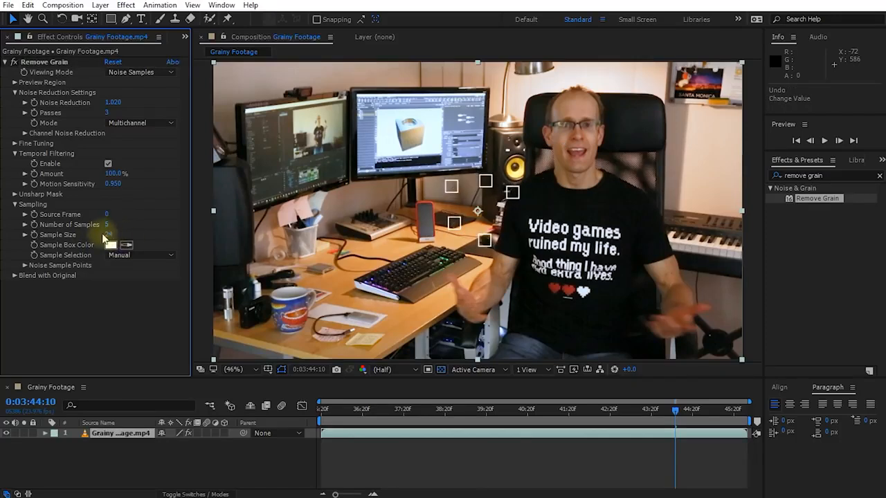
pyautogui.click(451, 190)
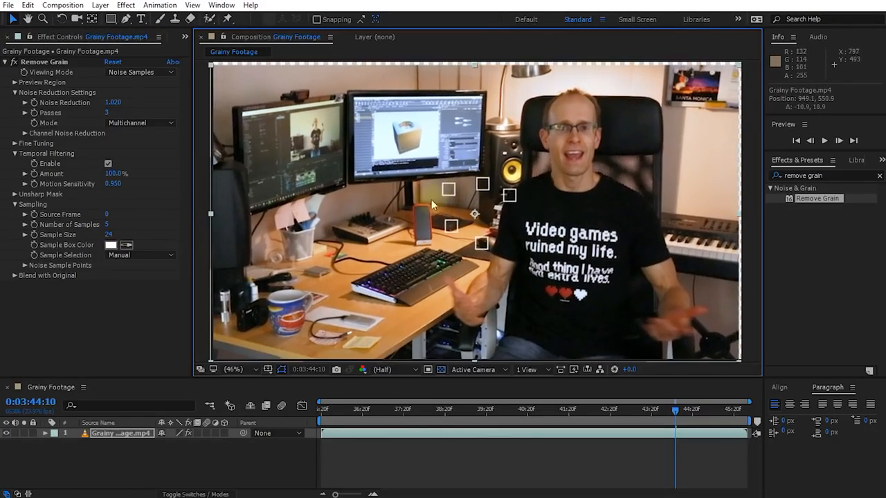
pyautogui.hotkey('ctrl', 'z')
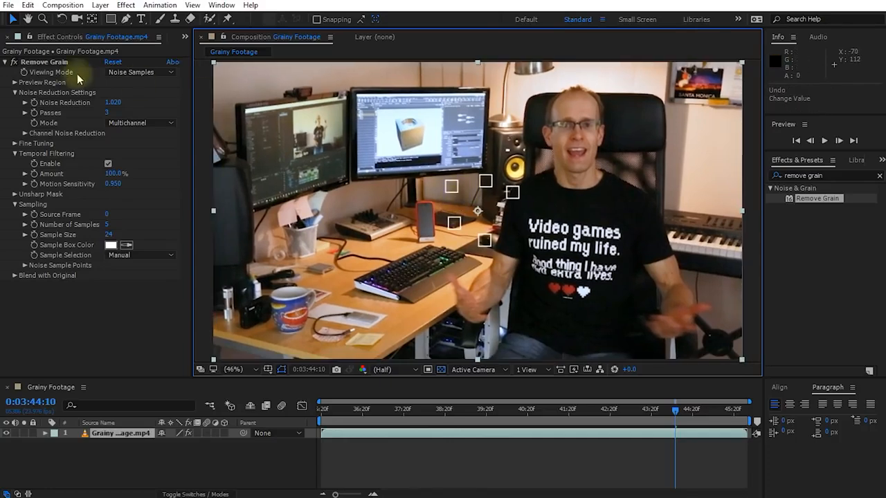
# Step: Place two noise samples on the dark object at the frame's left edge, two on the lower shirt, and one on the chair's headrest
pyautogui.click(52, 63)
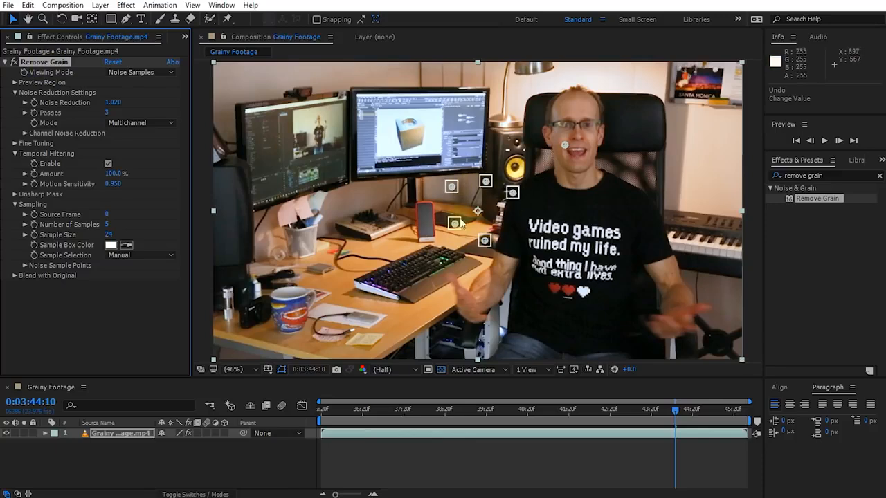
pyautogui.moveTo(452, 191); pyautogui.dragTo(230, 247)
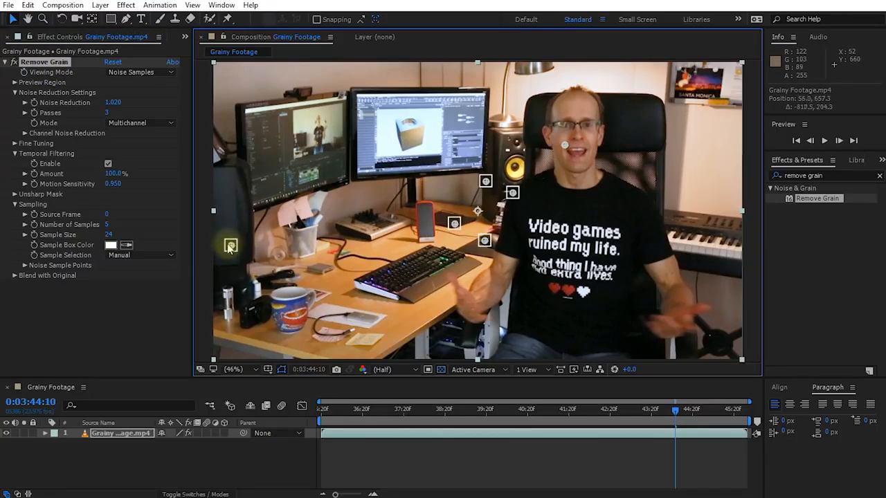
pyautogui.moveTo(486, 182); pyautogui.dragTo(232, 215)
pyautogui.moveTo(465, 232); pyautogui.dragTo(568, 329)
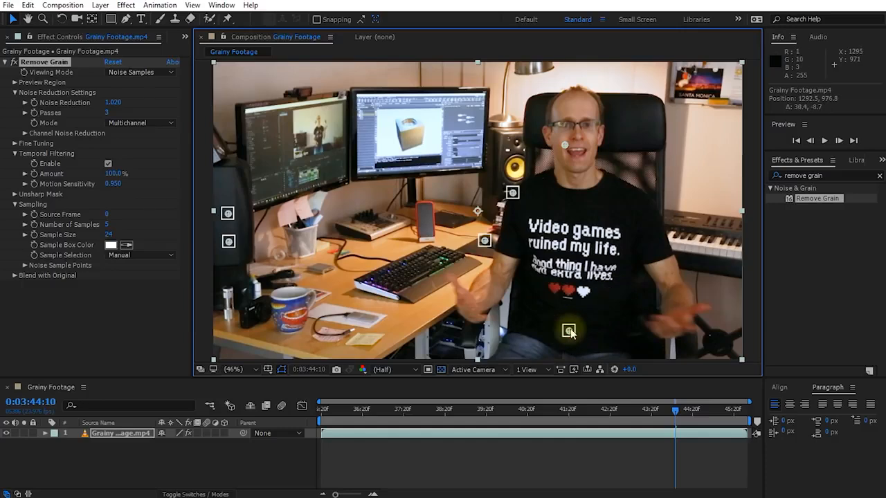
pyautogui.moveTo(485, 242); pyautogui.dragTo(591, 331)
pyautogui.moveTo(512, 193); pyautogui.dragTo(645, 125)
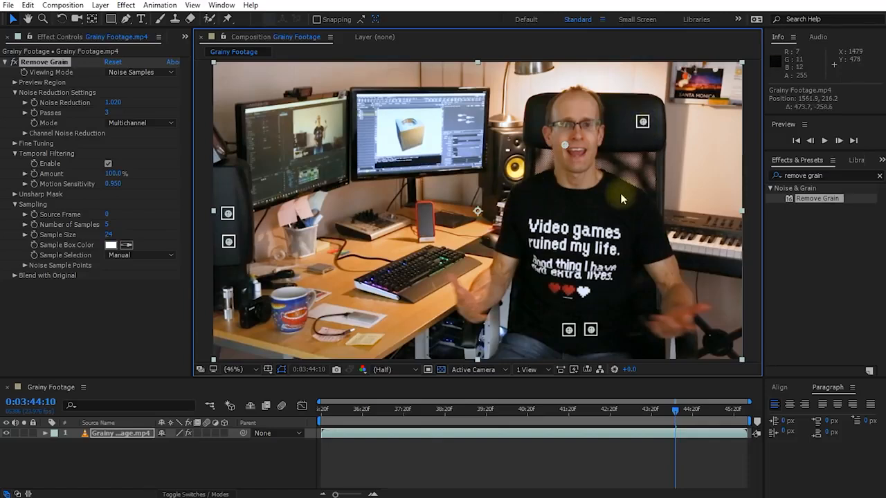
# Step: Set the Viewing Mode back to Preview and show the face at 100% magnification
pyautogui.click(147, 73)
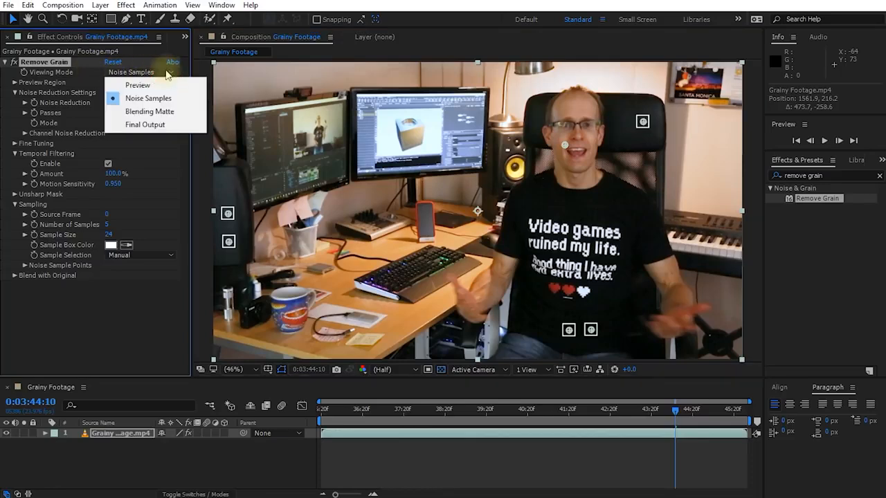
pyautogui.click(164, 88)
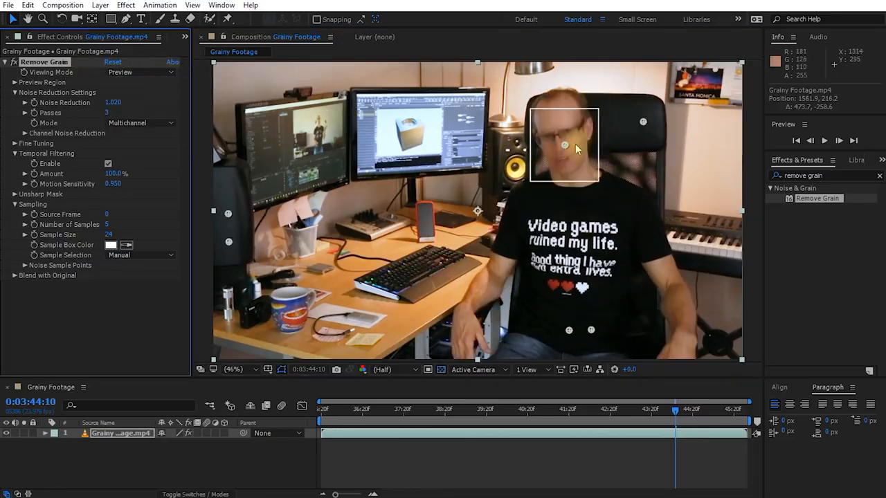
pyautogui.scroll(2, 597, 139)
pyautogui.press('space')
pyautogui.moveTo(641, 119); pyautogui.dragTo(563, 212)
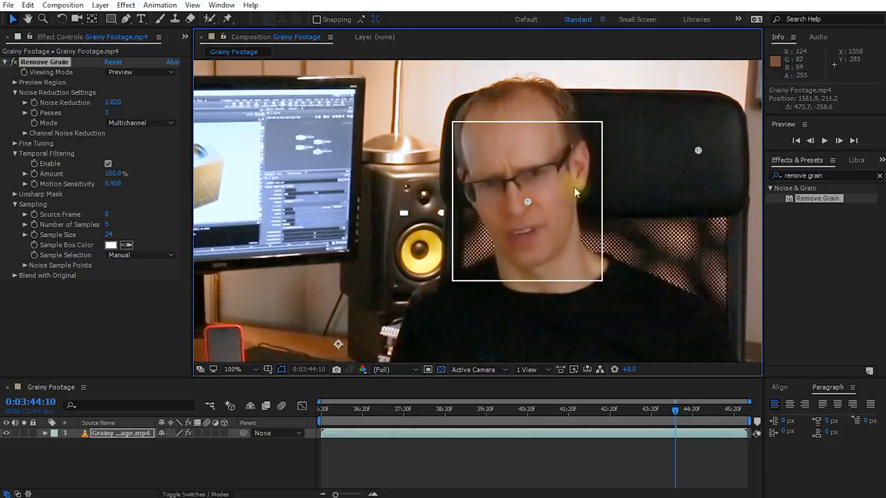
# Step: Lower Noise Reduction to 0.410, shift the preview region to about 1265, 286 over the face, and check it at 200% magnification
pyautogui.moveTo(113, 102); pyautogui.dragTo(28, 112)
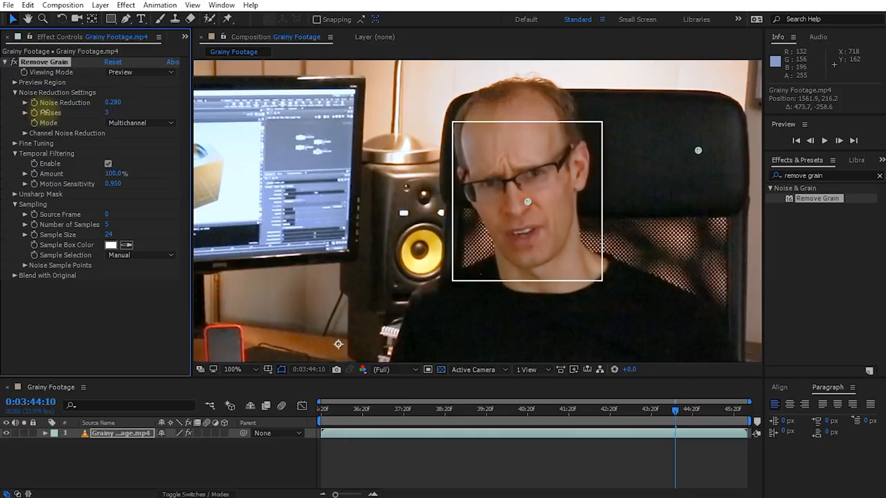
pyautogui.moveTo(45, 112); pyautogui.dragTo(54, 111)
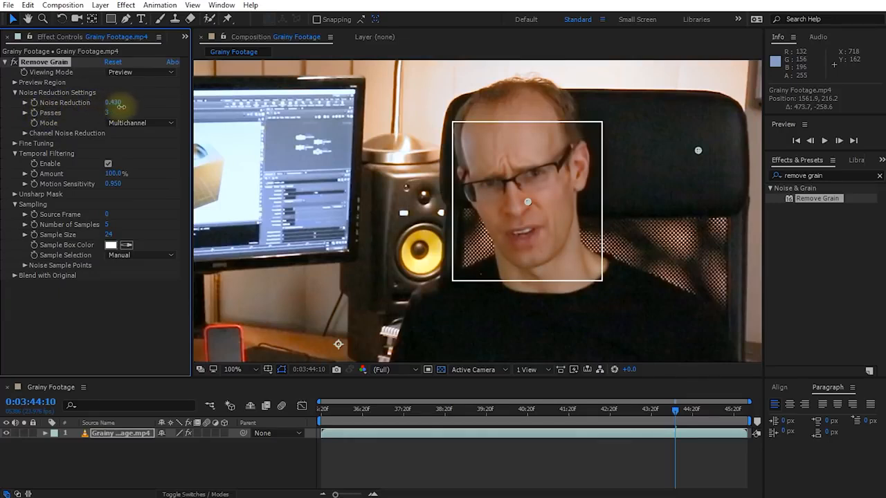
pyautogui.moveTo(528, 203)
pyautogui.mouseDown()
pyautogui.moveTo(685, 159)
pyautogui.moveTo(474, 277)
pyautogui.moveTo(585, 308)
pyautogui.moveTo(657, 296)
pyautogui.moveTo(547, 320)
pyautogui.moveTo(450, 307)
pyautogui.moveTo(581, 194)
pyautogui.moveTo(697, 154)
pyautogui.moveTo(512, 173)
pyautogui.moveTo(506, 217)
pyautogui.moveTo(520, 211)
pyautogui.moveTo(521, 191)
pyautogui.mouseUp()
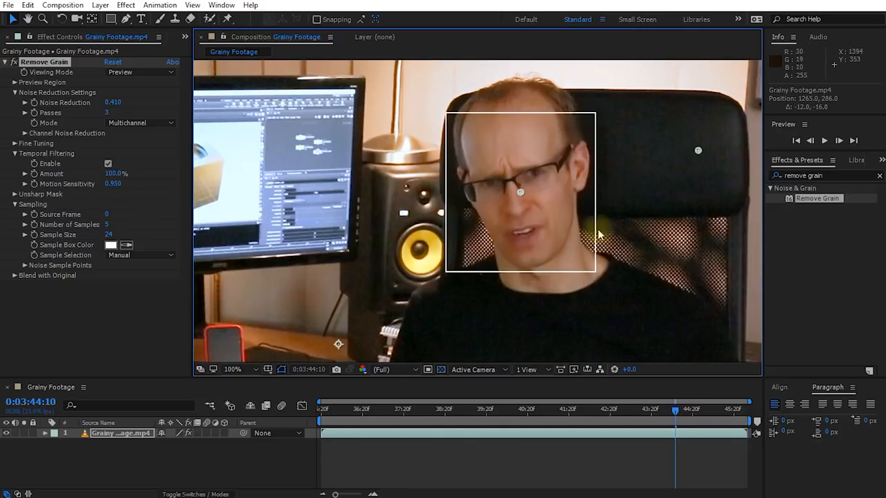
pyautogui.press('.')
pyautogui.press('space')
pyautogui.moveTo(650, 164); pyautogui.dragTo(568, 178)
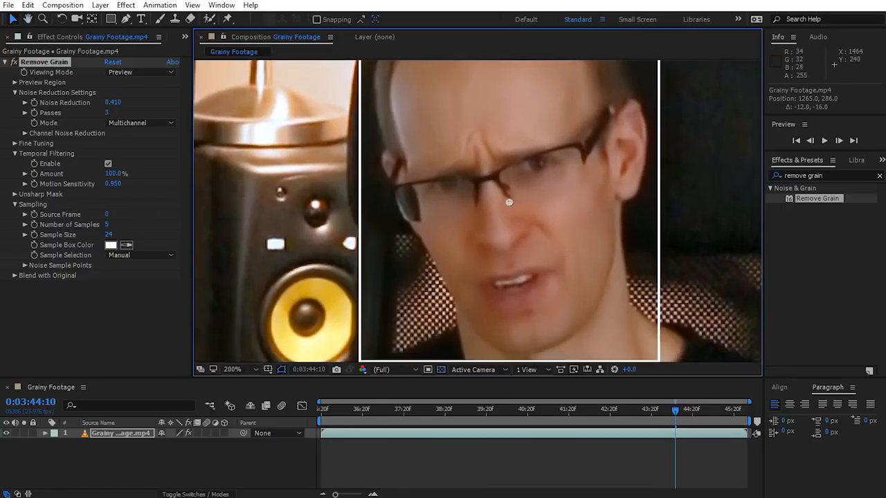
# Step: Expand the Fine Tuning settings and move the preview region onto the dark headrest beside the face
pyautogui.click(38, 62)
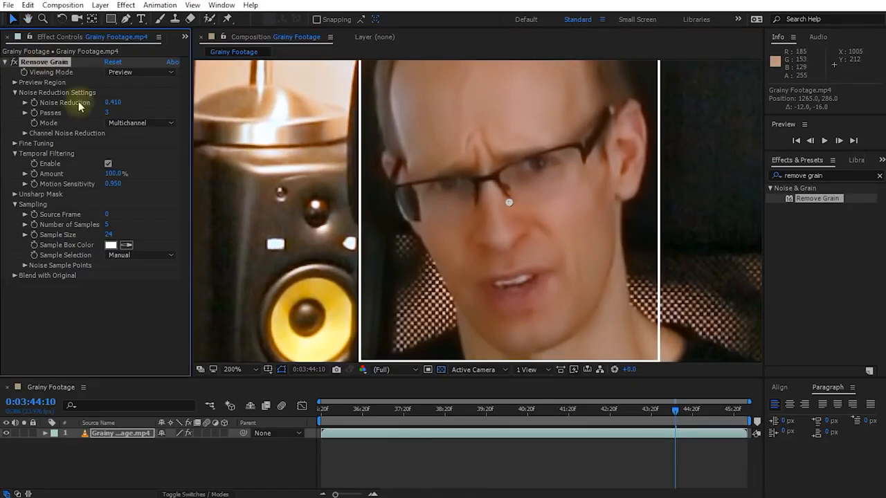
pyautogui.click(14, 143)
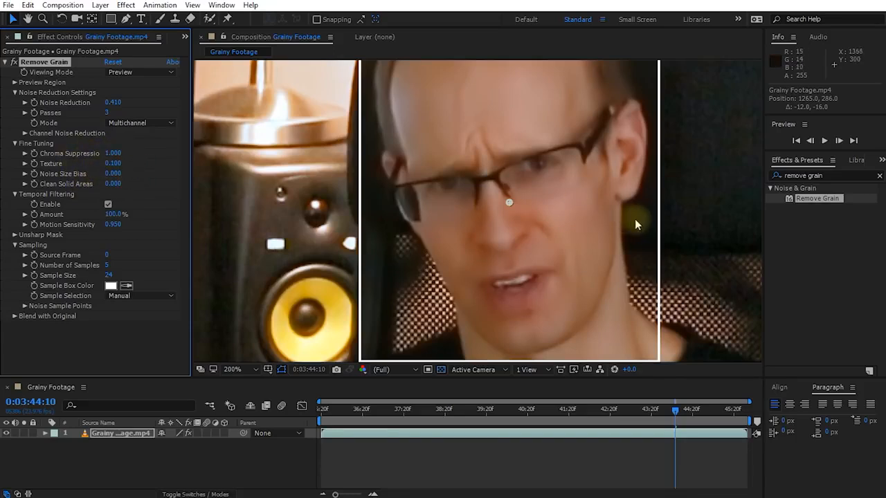
pyautogui.press('space')
pyautogui.moveTo(692, 198); pyautogui.dragTo(534, 232)
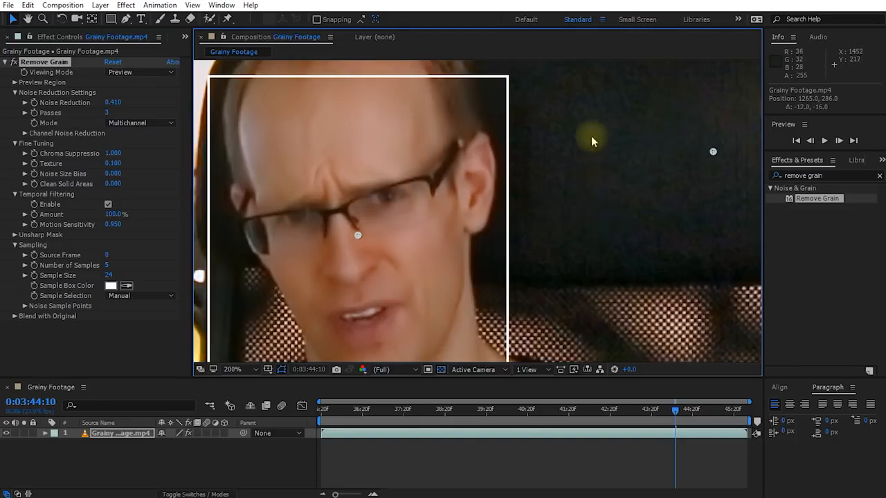
pyautogui.moveTo(375, 233); pyautogui.dragTo(600, 191)
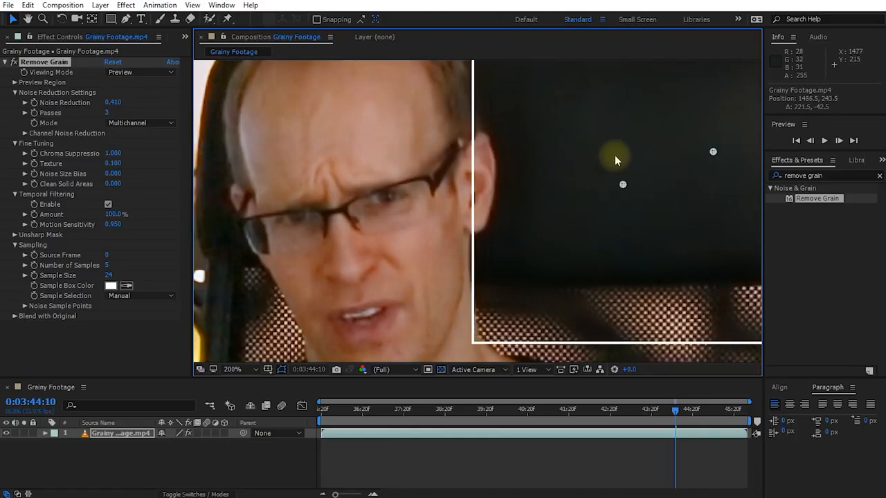
# Step: Raise Chroma Suppression to 1.700, trying 2.000 on the way, and move the preview region back over the face
pyautogui.moveTo(119, 158); pyautogui.dragTo(165, 161)
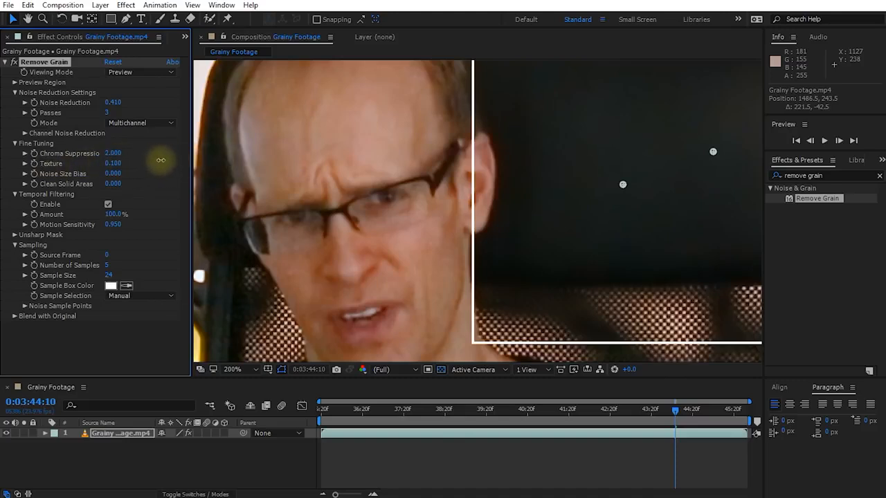
pyautogui.moveTo(623, 185); pyautogui.dragTo(494, 188)
pyautogui.press('space')
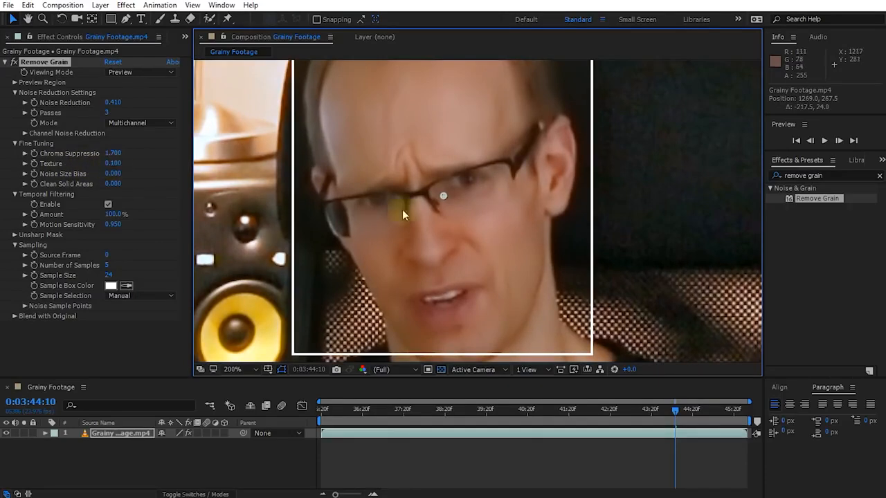
pyautogui.moveTo(441, 198); pyautogui.dragTo(434, 206)
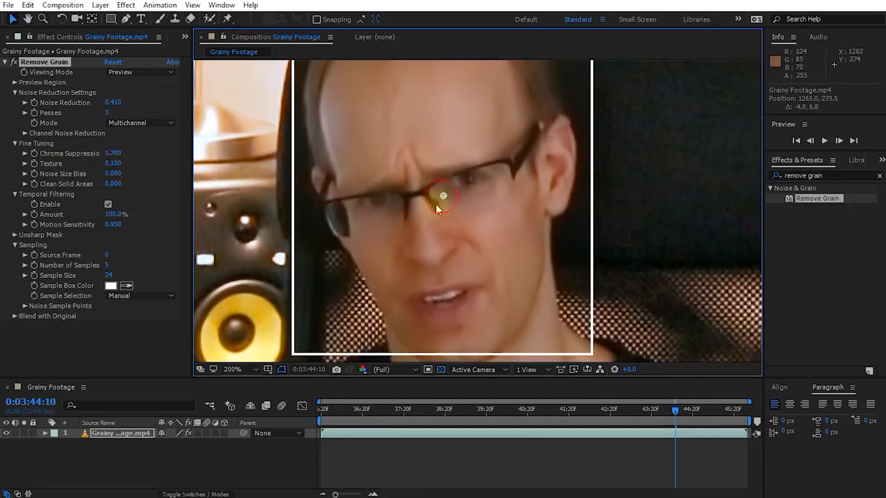
# Step: Set Texture to 0.350 after trying 0.840, 1.000 and 0.660, moving the preview region from the face onto the dark headrest
pyautogui.click(119, 163)
pyautogui.moveTo(130, 164); pyautogui.dragTo(155, 164)
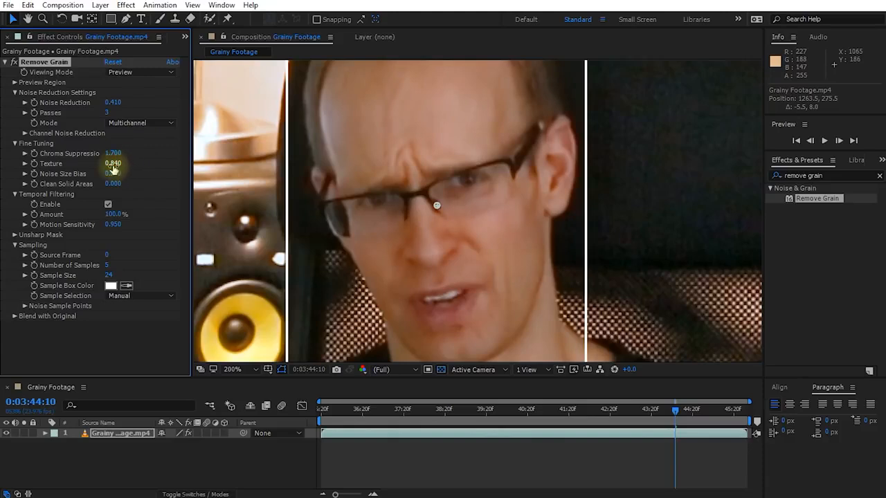
pyautogui.moveTo(116, 164); pyautogui.dragTo(161, 164)
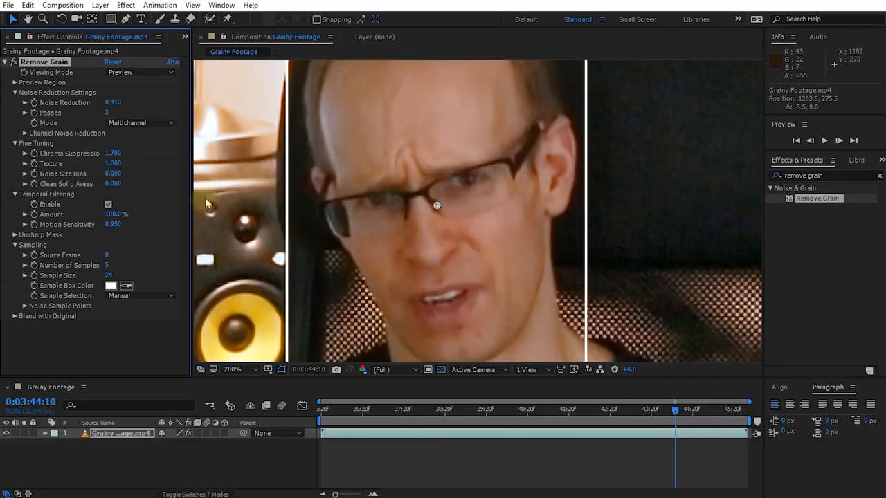
pyautogui.moveTo(113, 163)
pyautogui.mouseDown()
pyautogui.moveTo(78, 171)
pyautogui.moveTo(122, 176)
pyautogui.mouseUp()
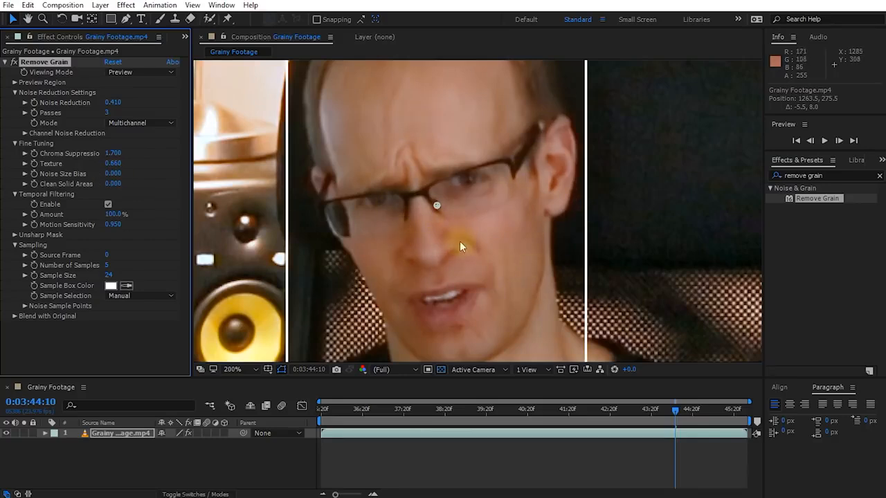
pyautogui.moveTo(436, 204); pyautogui.dragTo(640, 187)
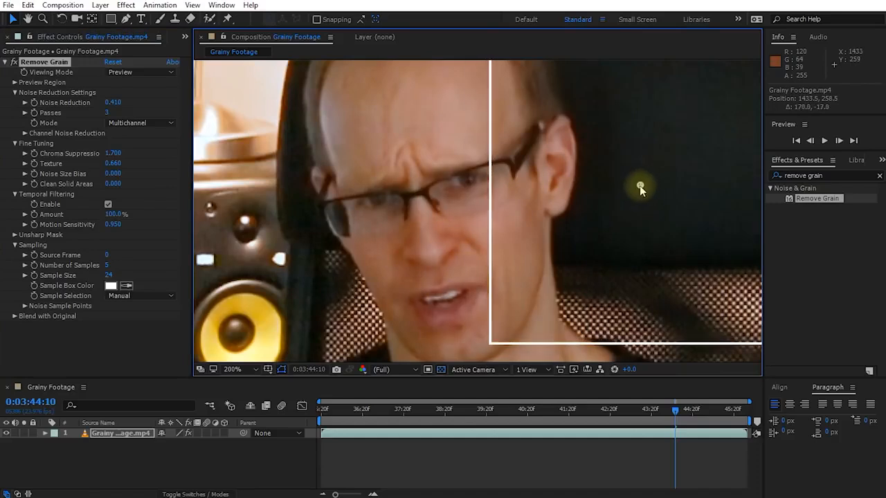
pyautogui.moveTo(112, 163); pyautogui.dragTo(99, 164)
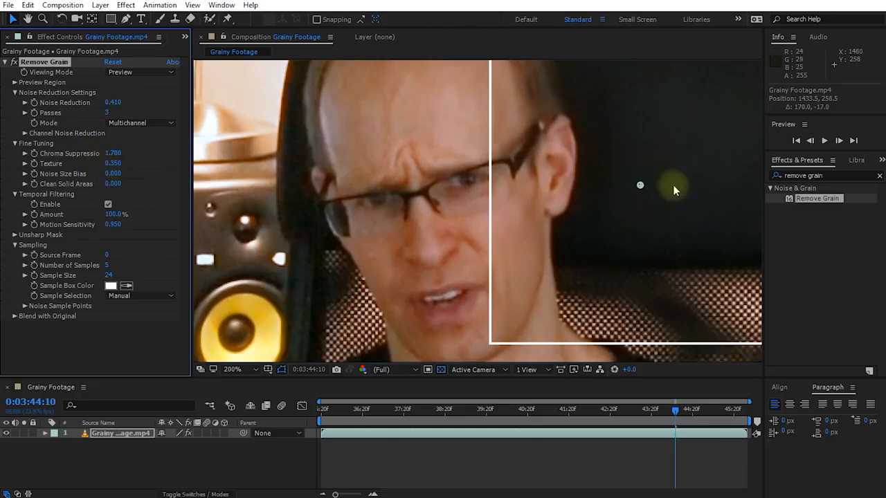
# Step: Move the preview region back over the face, to about 1264, 288
pyautogui.moveTo(640, 187); pyautogui.dragTo(584, 183)
pyautogui.moveTo(532, 197); pyautogui.dragTo(423, 226)
pyautogui.press('space')
pyautogui.moveTo(524, 246); pyautogui.dragTo(531, 215)
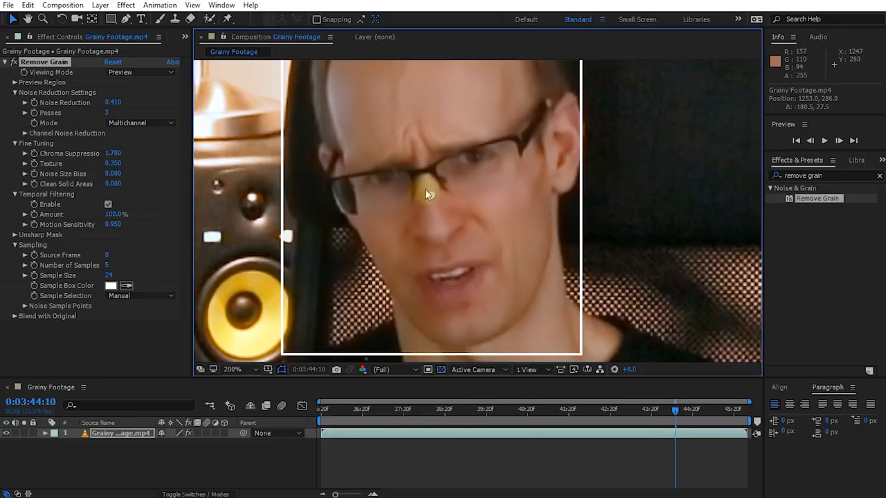
pyautogui.moveTo(432, 196); pyautogui.dragTo(445, 195)
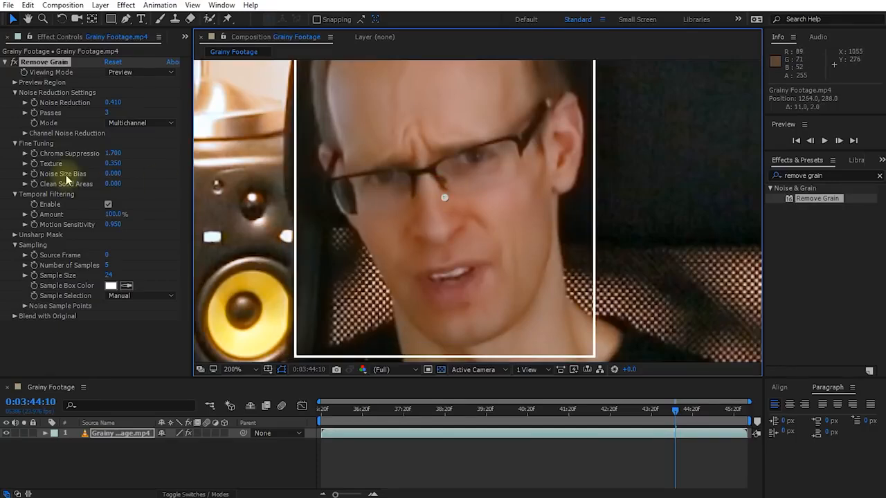
# Step: Try a Noise Size Bias of -0.06 and set it back to 0
pyautogui.moveTo(113, 178)
pyautogui.mouseDown()
pyautogui.moveTo(174, 174)
pyautogui.moveTo(100, 177)
pyautogui.moveTo(107, 179)
pyautogui.mouseUp()
pyautogui.click(115, 178)
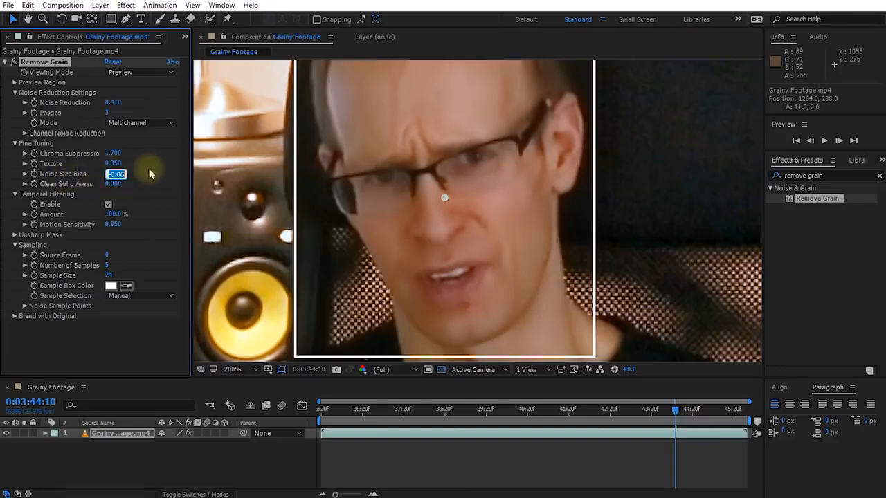
pyautogui.write('00')
pyautogui.click(159, 173)
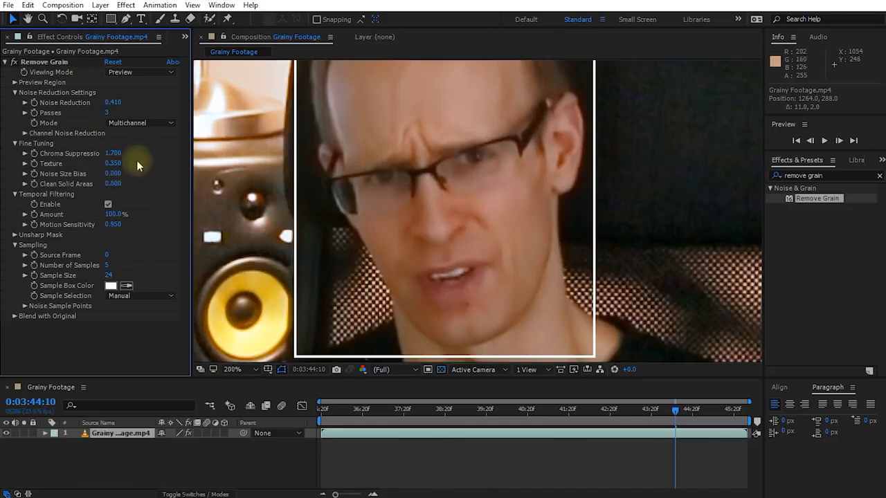
# Step: Switch the Viewing Mode to Final Output and show the man and the desk at 100% magnification
pyautogui.click(135, 73)
pyautogui.click(143, 125)
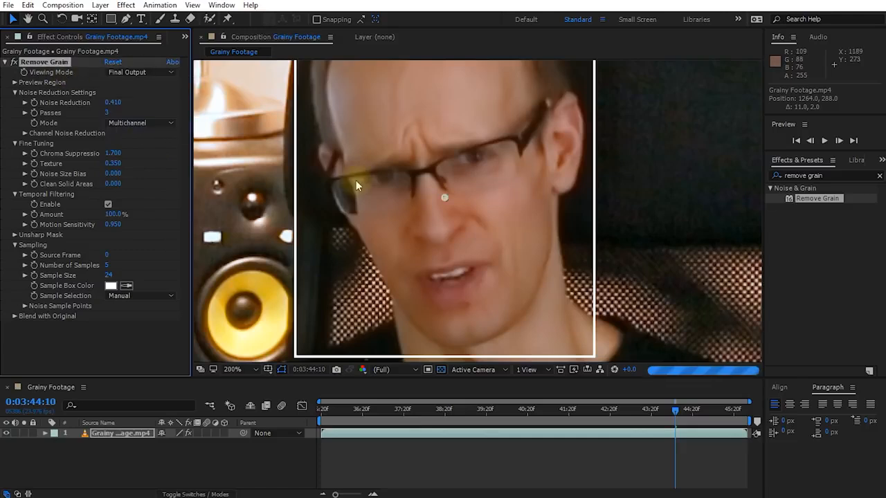
pyautogui.scroll(-1, 415, 201)
pyautogui.press('space')
pyautogui.moveTo(500, 245); pyautogui.dragTo(579, 191)
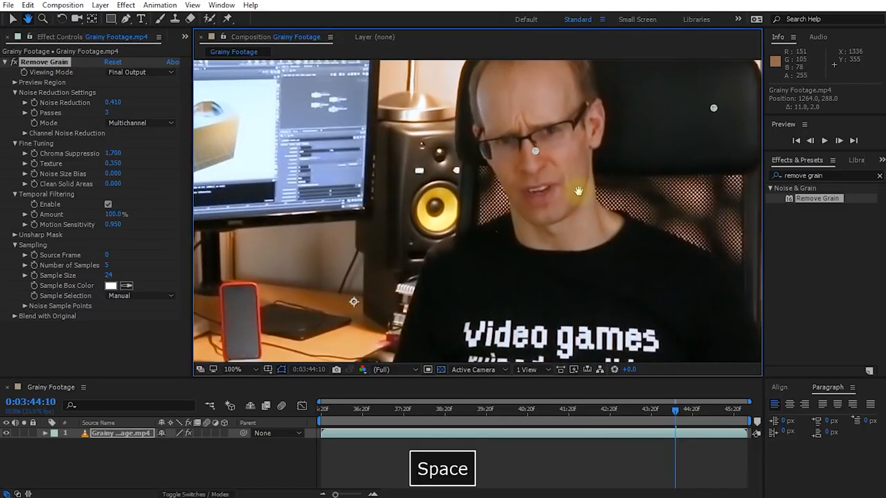
# Step: Set Clean Solid Areas to 0.100 after comparing 0.500, 1.000 and 0.000 on the full image
pyautogui.moveTo(110, 184); pyautogui.dragTo(143, 187)
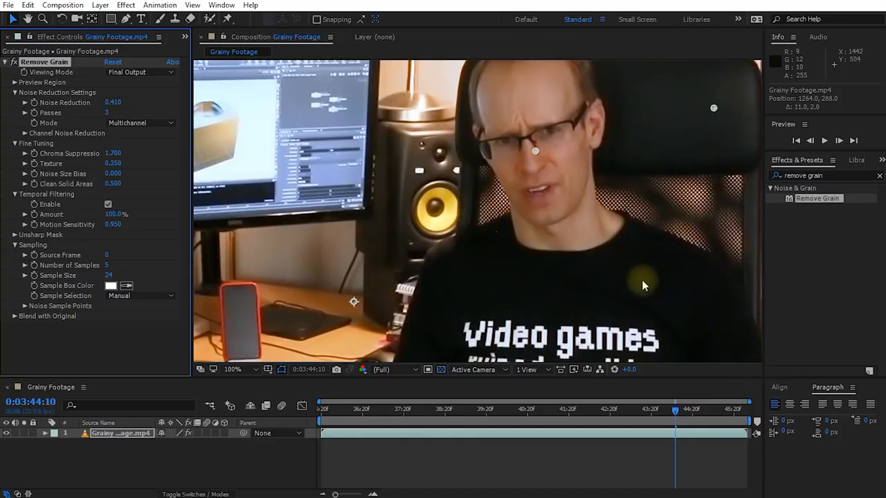
pyautogui.moveTo(112, 184); pyautogui.dragTo(145, 183)
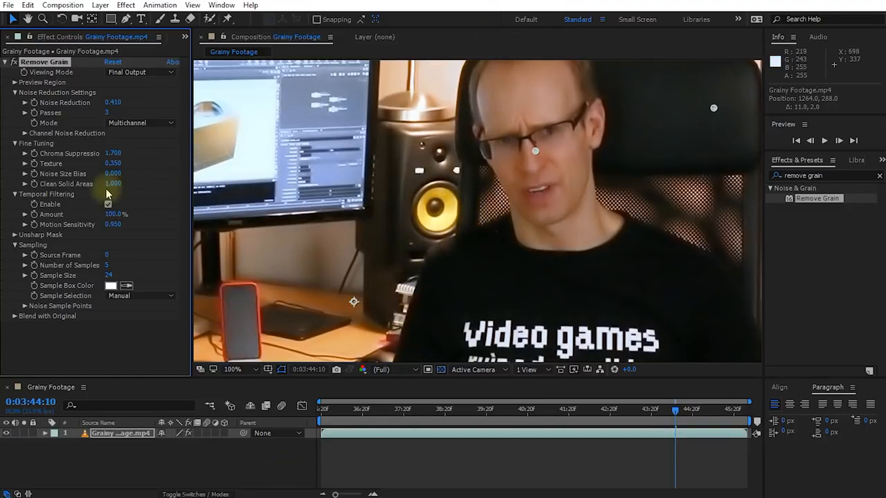
pyautogui.moveTo(113, 183); pyautogui.dragTo(53, 190)
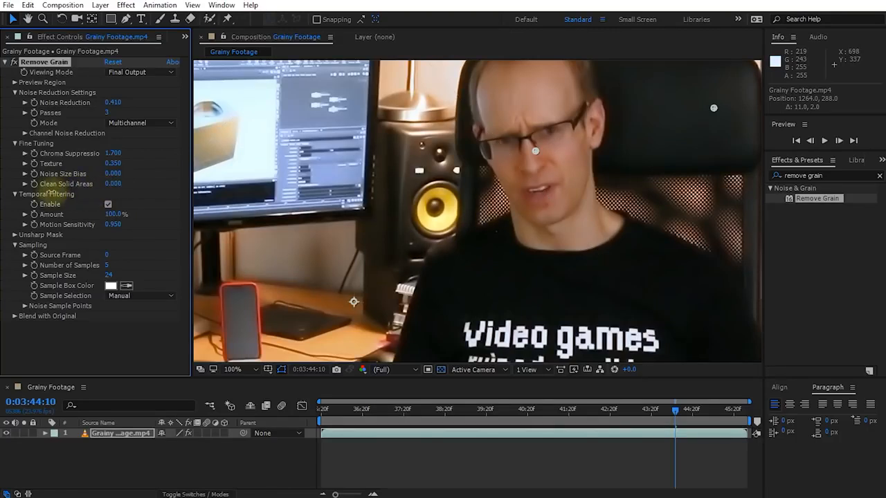
pyautogui.moveTo(117, 185); pyautogui.dragTo(123, 187)
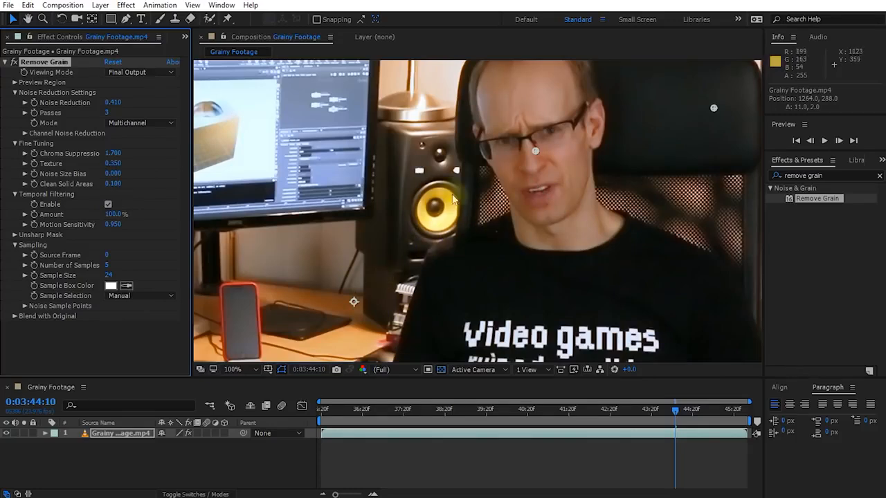
pyautogui.press('space')
pyautogui.moveTo(606, 127); pyautogui.dragTo(607, 141)
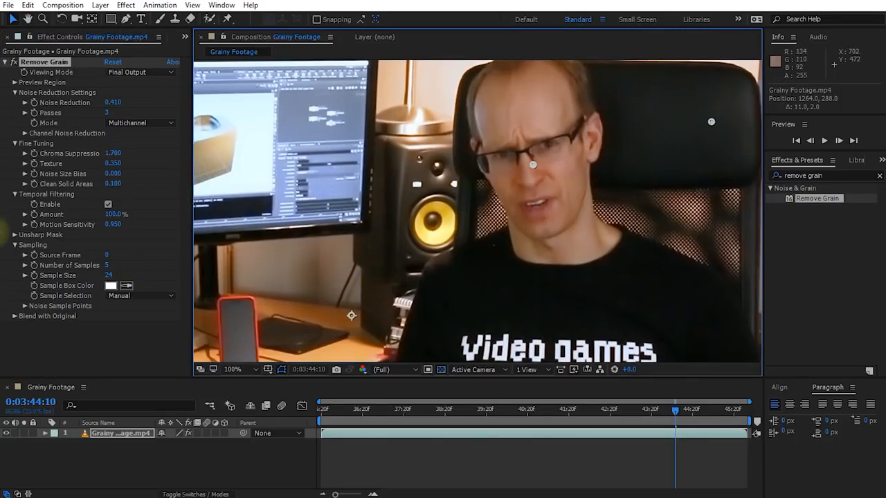
# Step: Expand the Unsharp Mask settings, set its Amount to 0.510, and examine the face at 200% magnification
pyautogui.click(14, 235)
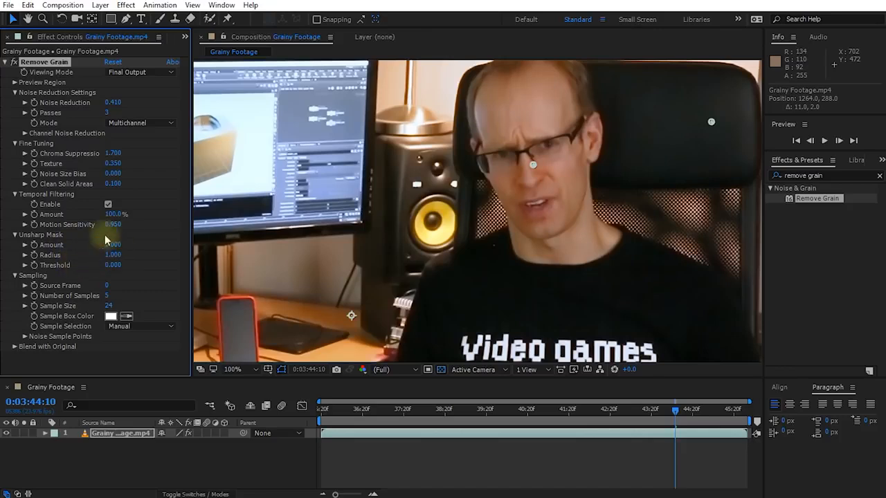
pyautogui.moveTo(115, 244); pyautogui.dragTo(158, 245)
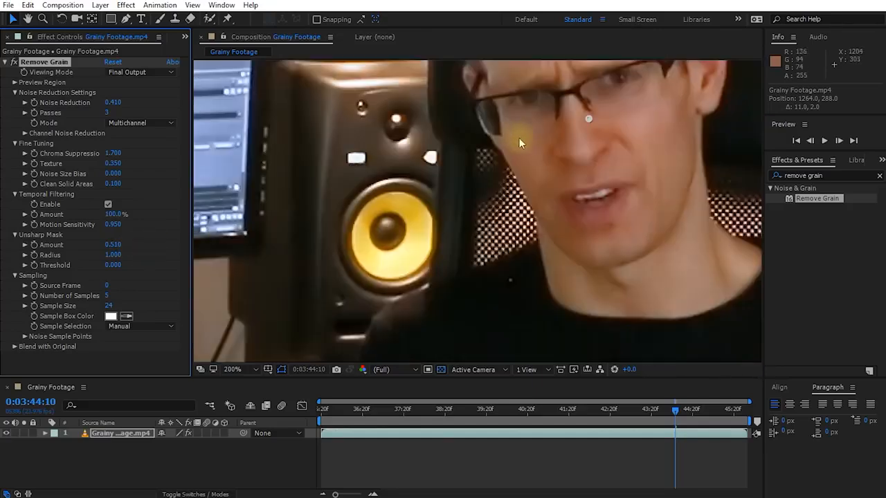
pyautogui.scroll(1, 513, 131)
pyautogui.press('space')
pyautogui.moveTo(595, 119); pyautogui.dragTo(534, 256)
# Step: Compare Unsharp Mask Amounts of 4.280 and 0.000 on the face and return the Amount to 0.510
pyautogui.moveTo(115, 245); pyautogui.dragTo(345, 247)
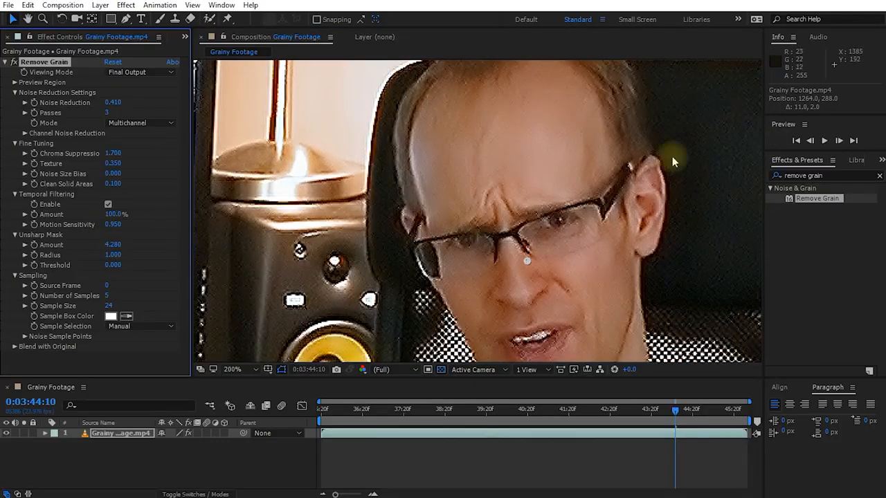
pyautogui.hotkey('ctrl', 'z')
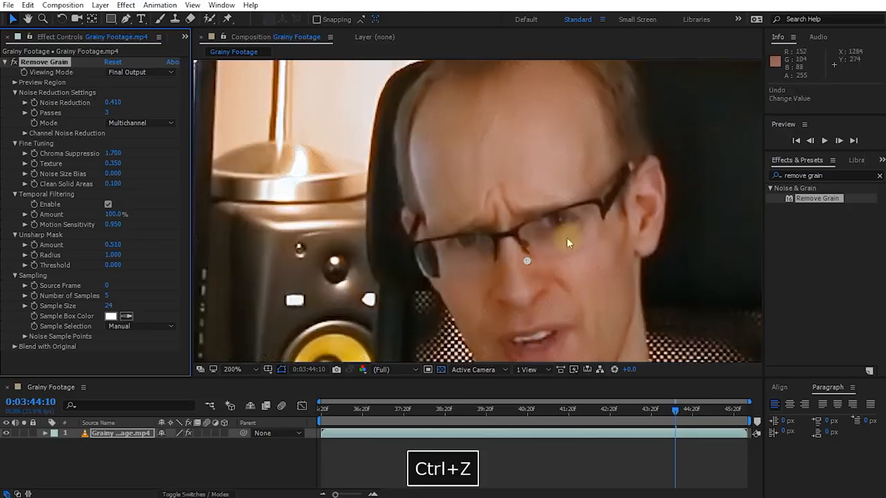
pyautogui.moveTo(121, 245); pyautogui.dragTo(43, 252)
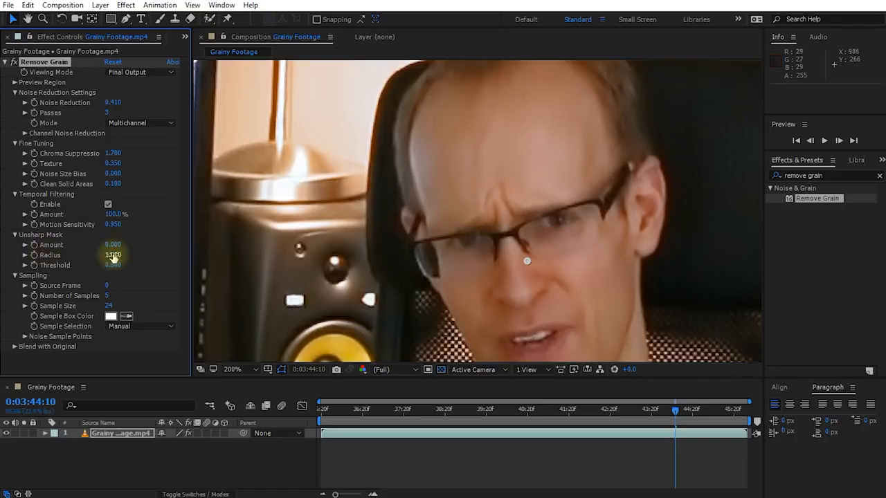
pyautogui.moveTo(112, 247); pyautogui.dragTo(148, 250)
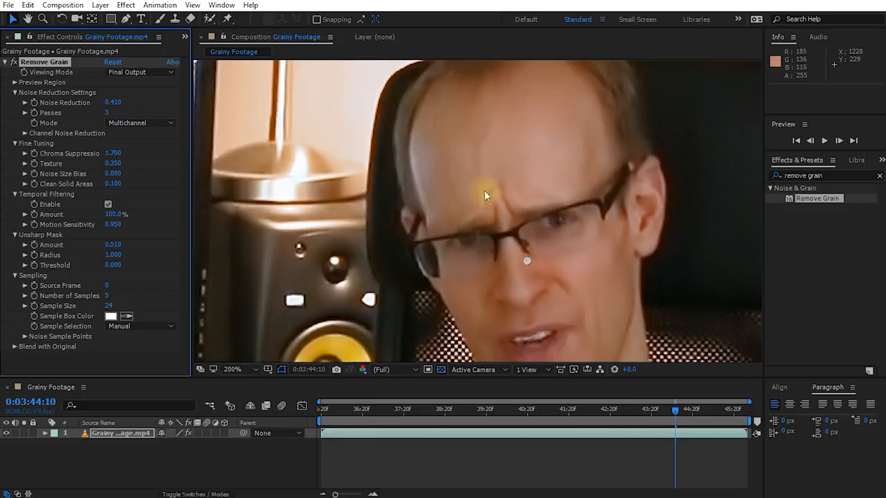
# Step: Show the image at 100% magnification and move the current time to the start of the clip at 0:03:35:20
pyautogui.scroll(-1, 484, 196)
pyautogui.press('space')
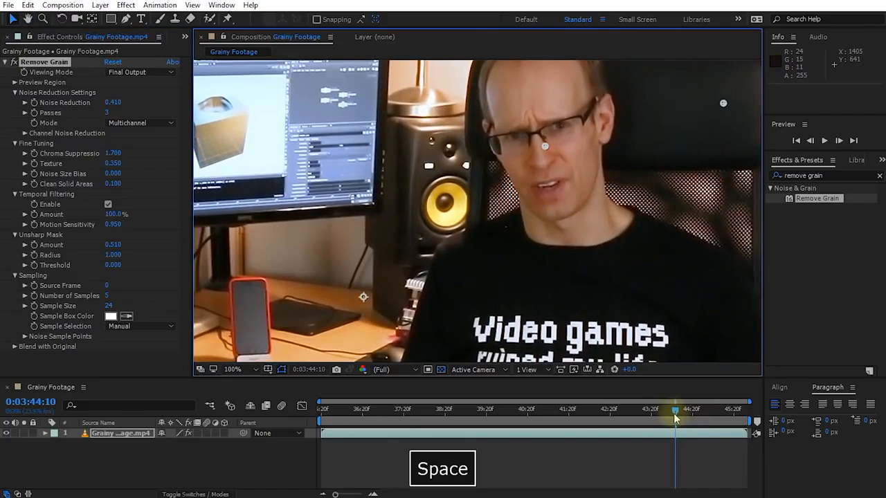
pyautogui.moveTo(675, 414); pyautogui.dragTo(258, 412)
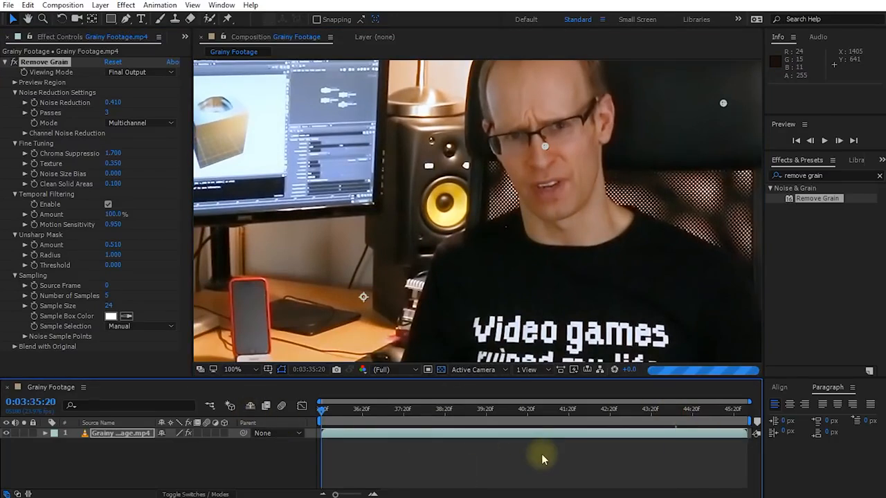